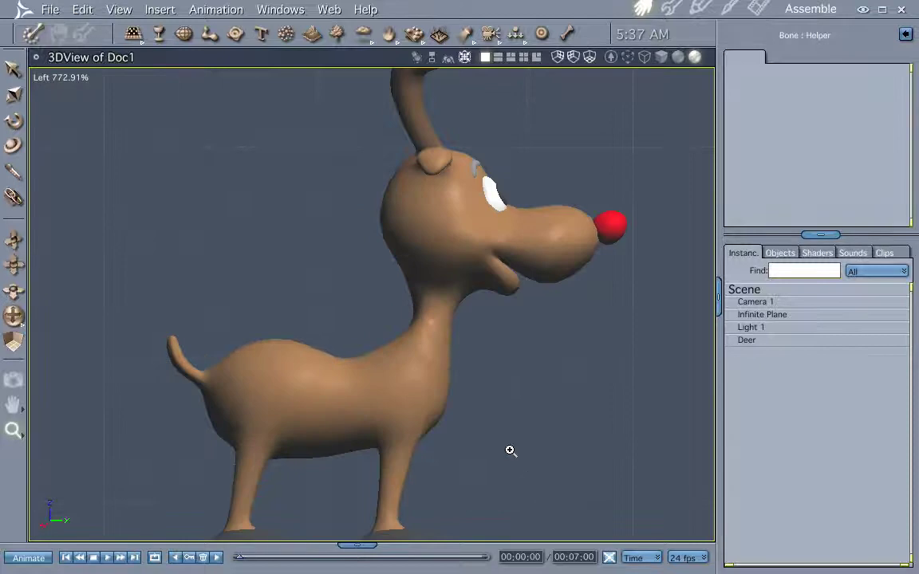
# Place a root bone inside the deer's hindquarters above the rear legs in the side view and scale it down to fit the body.
pyautogui.click(11, 405)
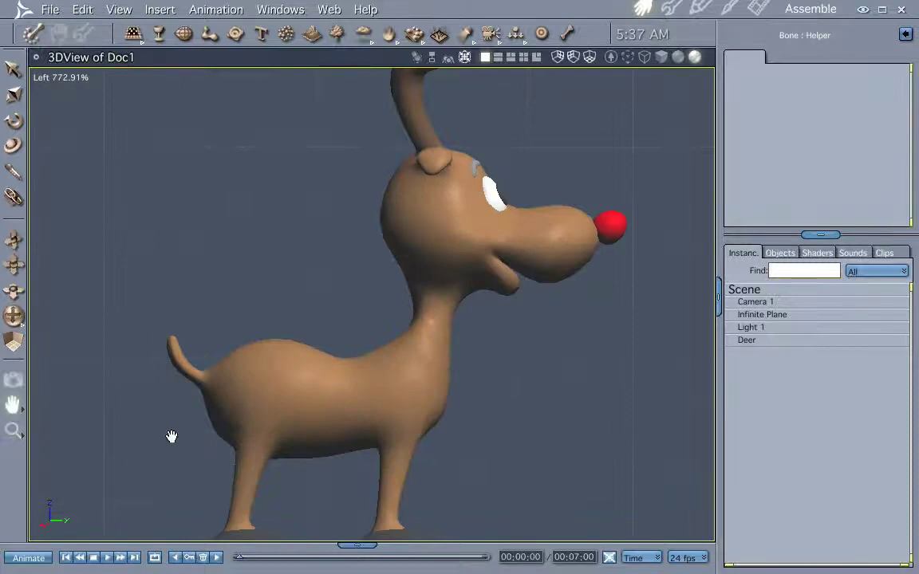
pyautogui.moveTo(382, 297); pyautogui.dragTo(402, 203)
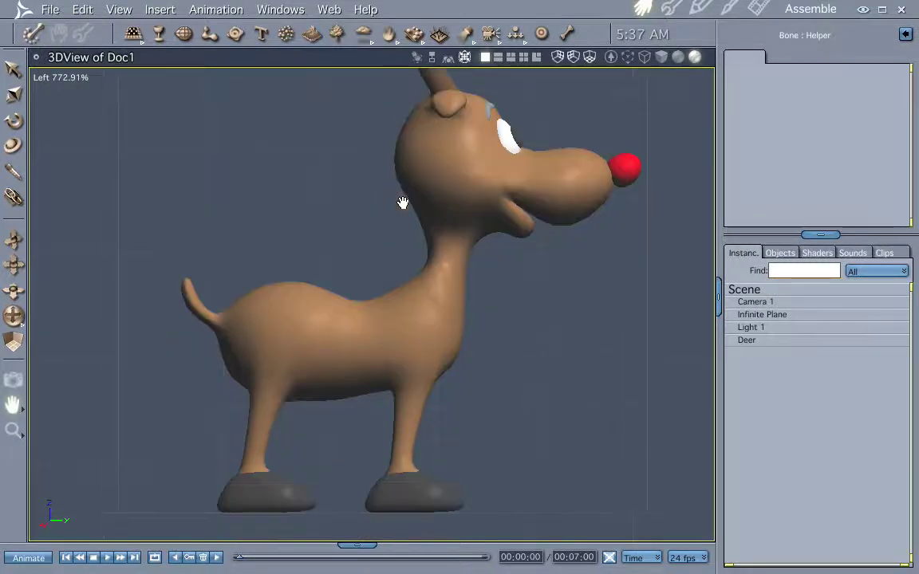
pyautogui.moveTo(343, 309); pyautogui.dragTo(341, 197)
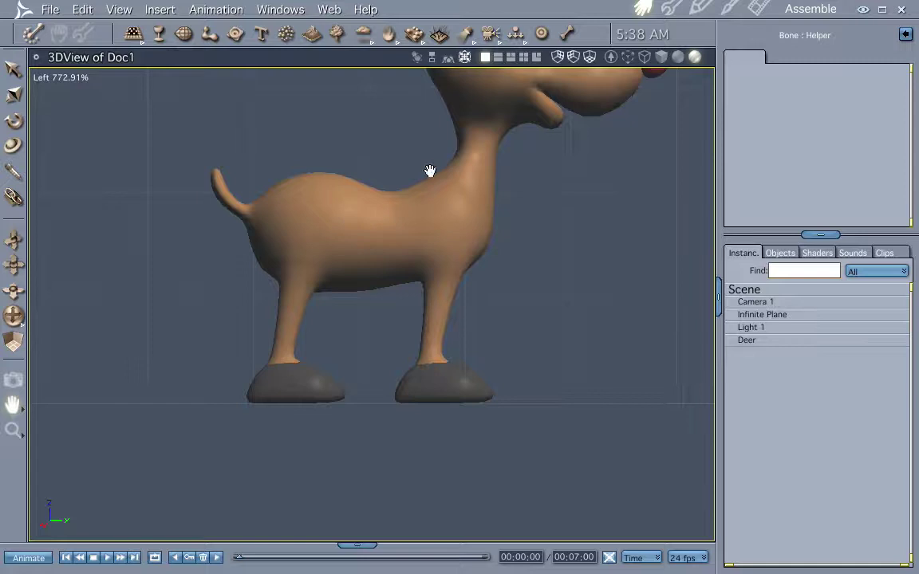
pyautogui.click(565, 34)
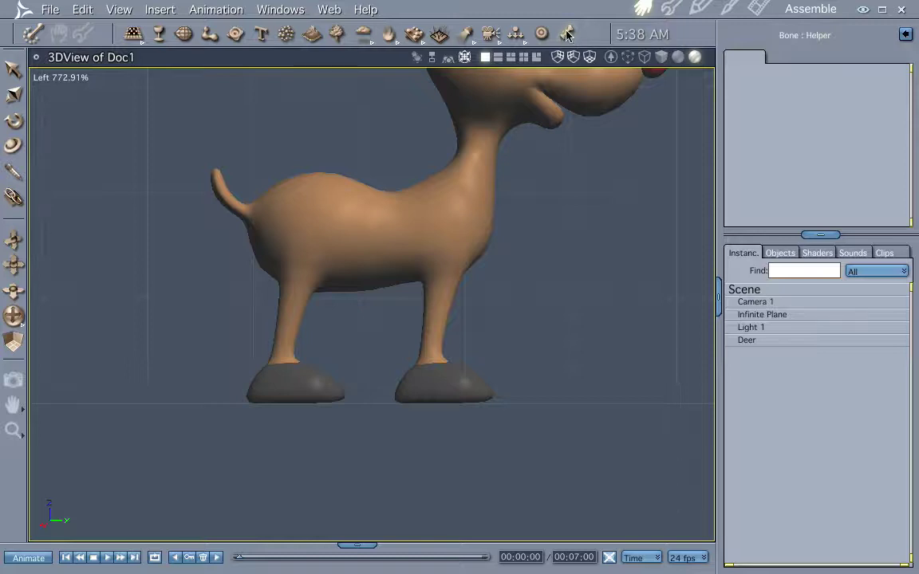
pyautogui.click(303, 215)
pyautogui.press('Escape')
pyautogui.moveTo(302, 128); pyautogui.dragTo(303, 136)
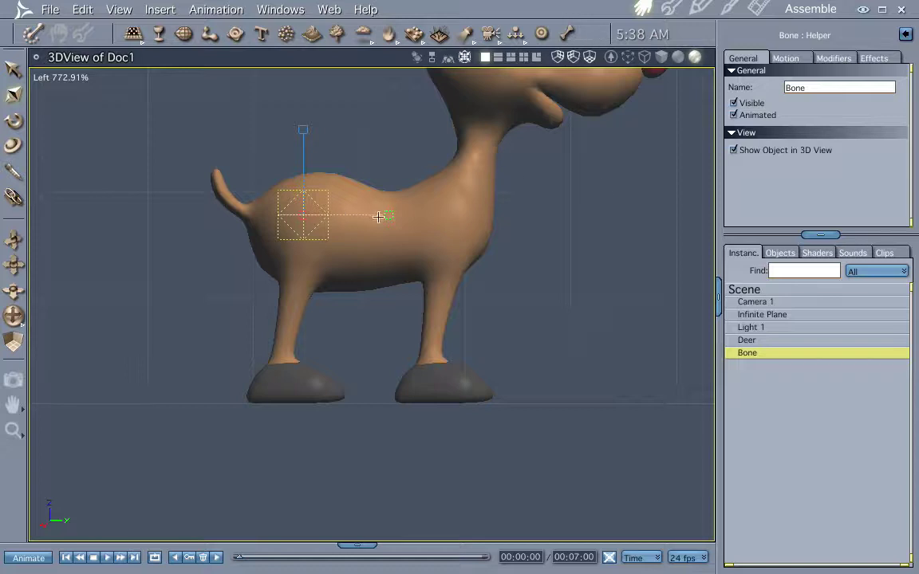
pyautogui.moveTo(388, 215); pyautogui.dragTo(378, 214)
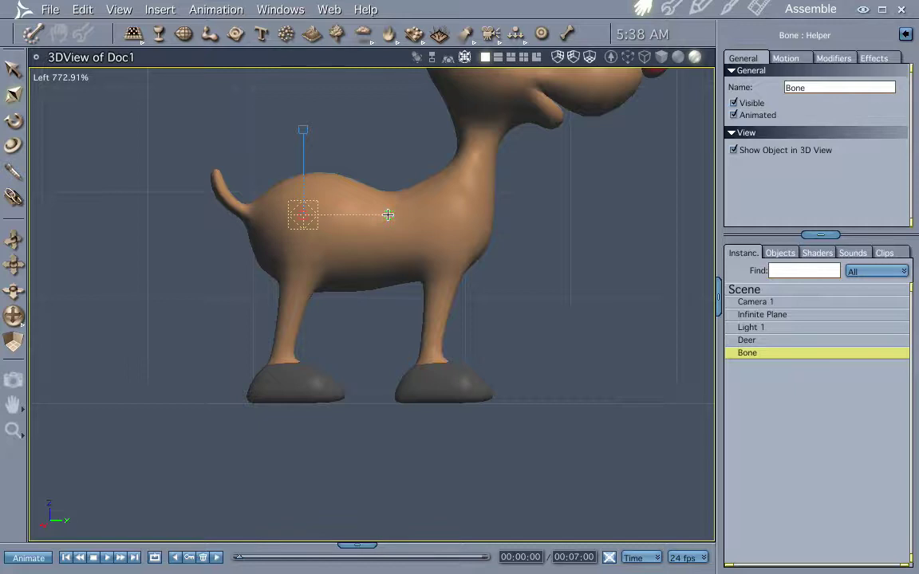
# Move the root bone sideways in the top view to the centre line of the deer's body.
pyautogui.hotkey('ctrl', 'alt', '4')
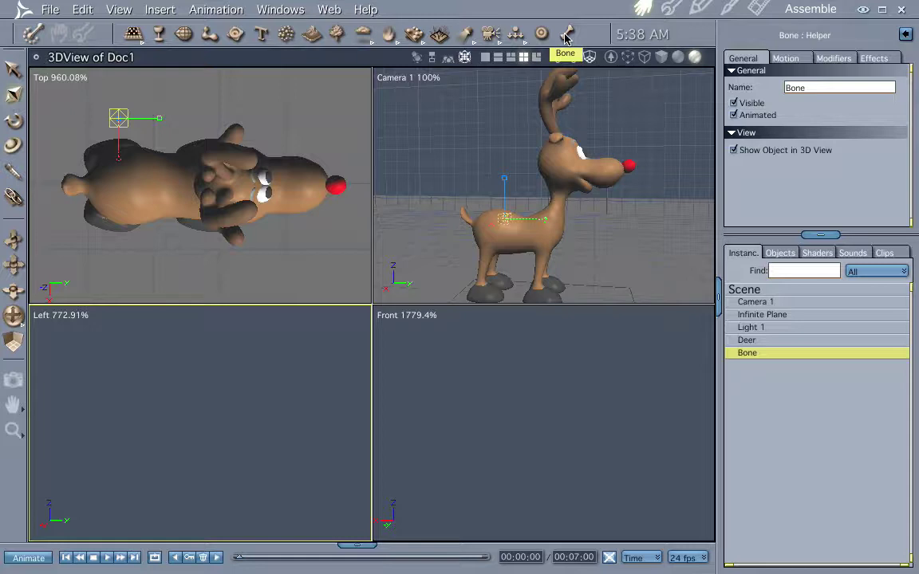
pyautogui.click(11, 68)
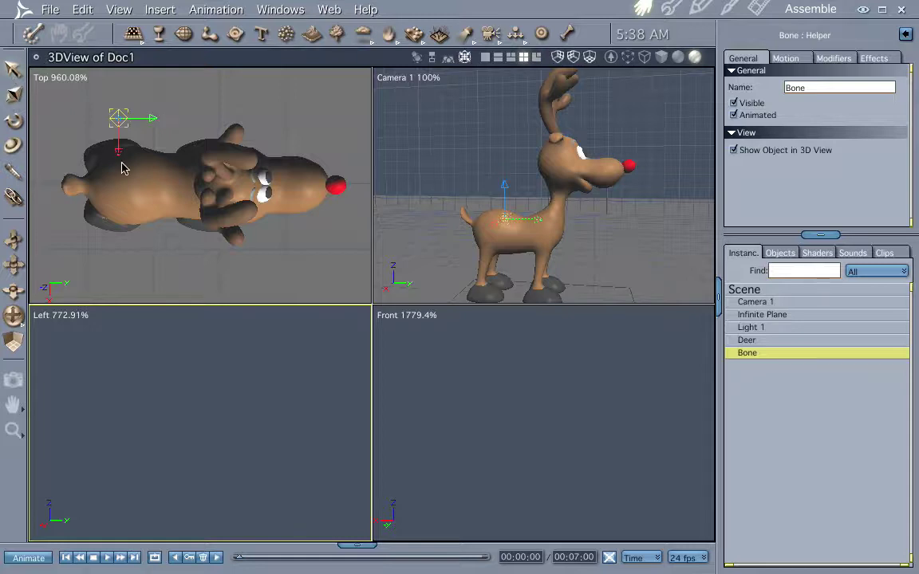
pyautogui.moveTo(118, 152); pyautogui.dragTo(116, 217)
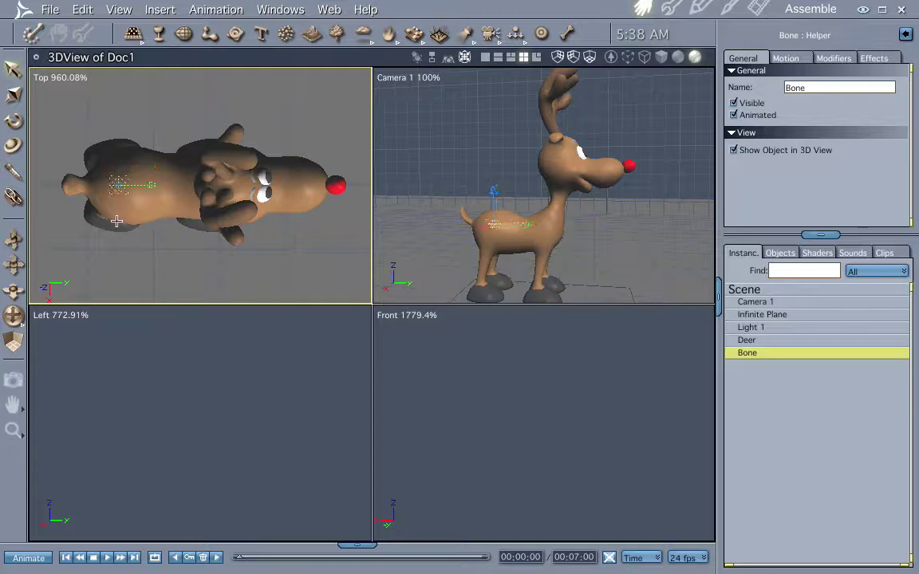
pyautogui.moveTo(118, 221); pyautogui.dragTo(117, 226)
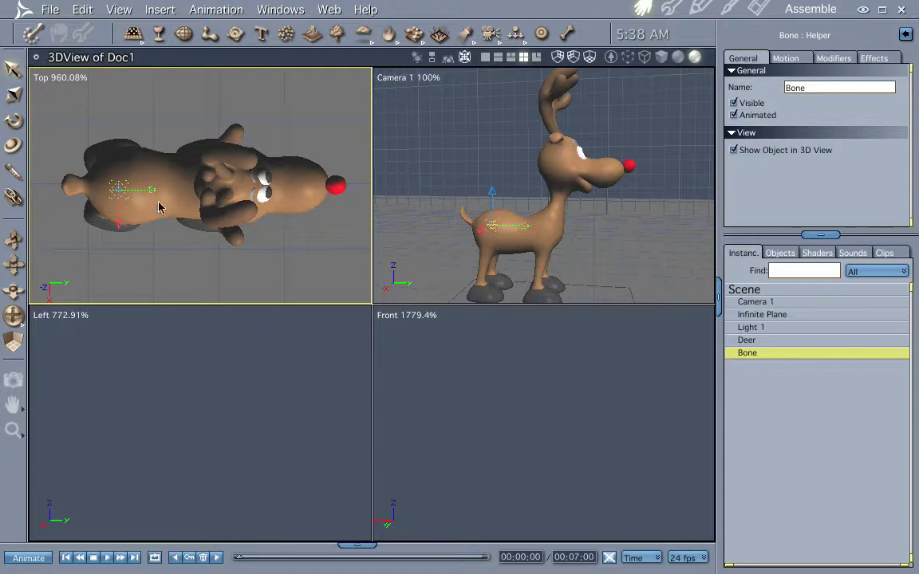
# Add a chain of four child bones from the root bone down the rear leg, at the upper leg, knee, ankle and toe.
pyautogui.click(747, 340)
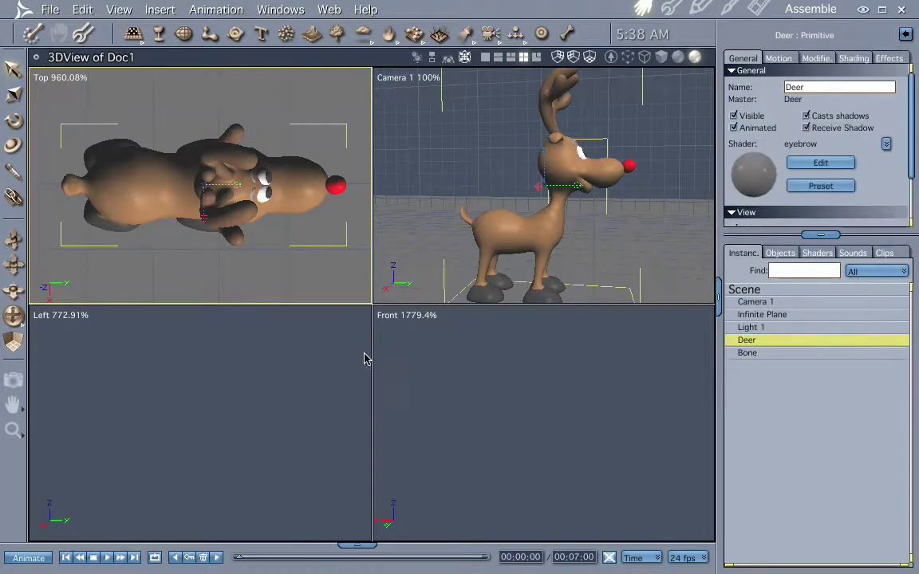
pyautogui.click(213, 416)
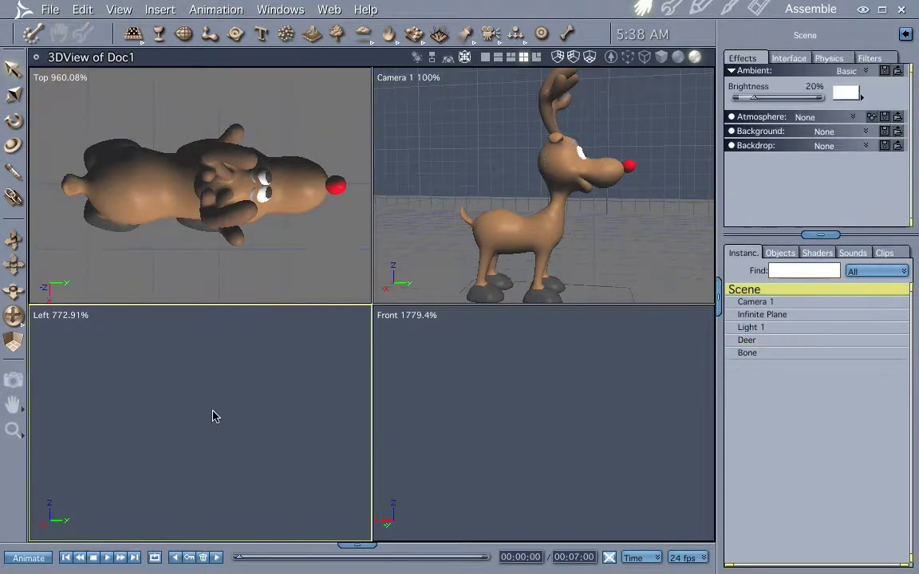
pyautogui.click(750, 340)
pyautogui.press('0')
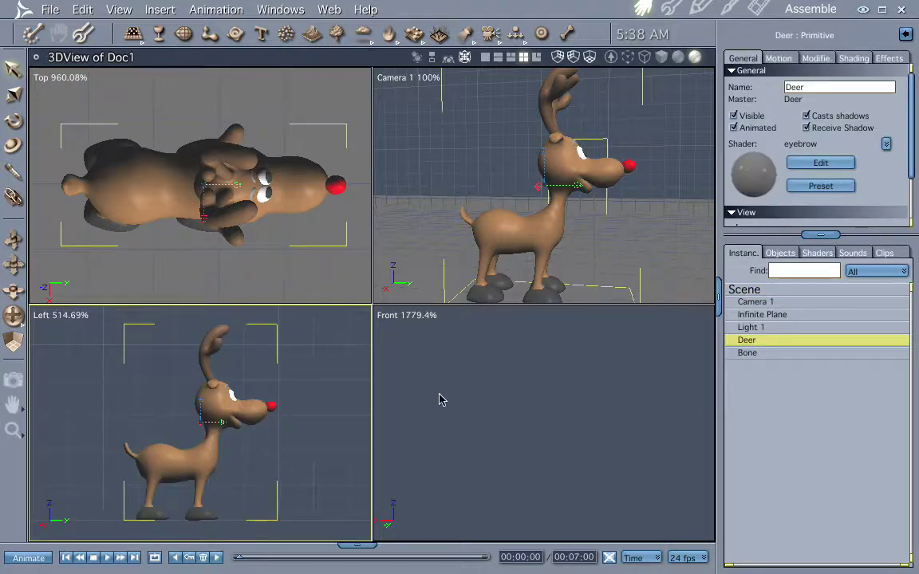
pyautogui.press('1')
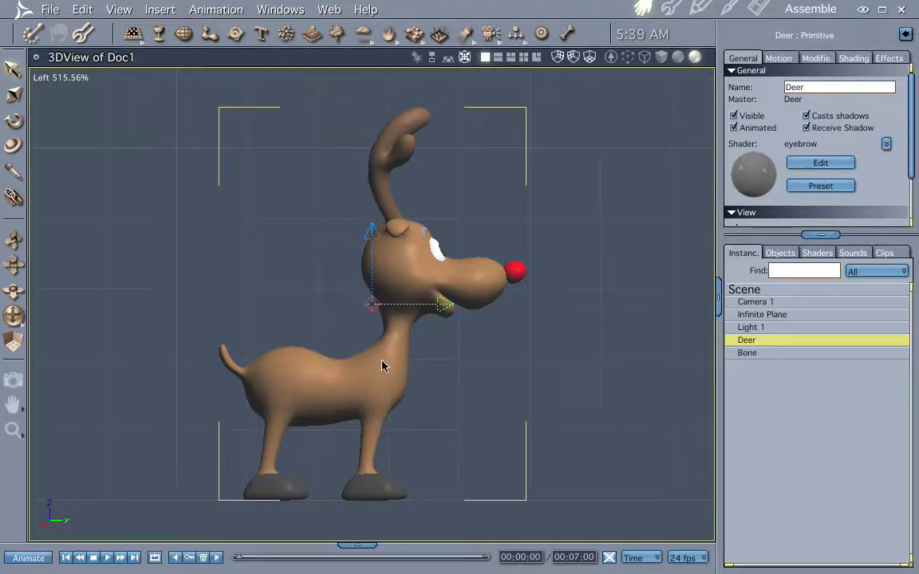
pyautogui.click(755, 353)
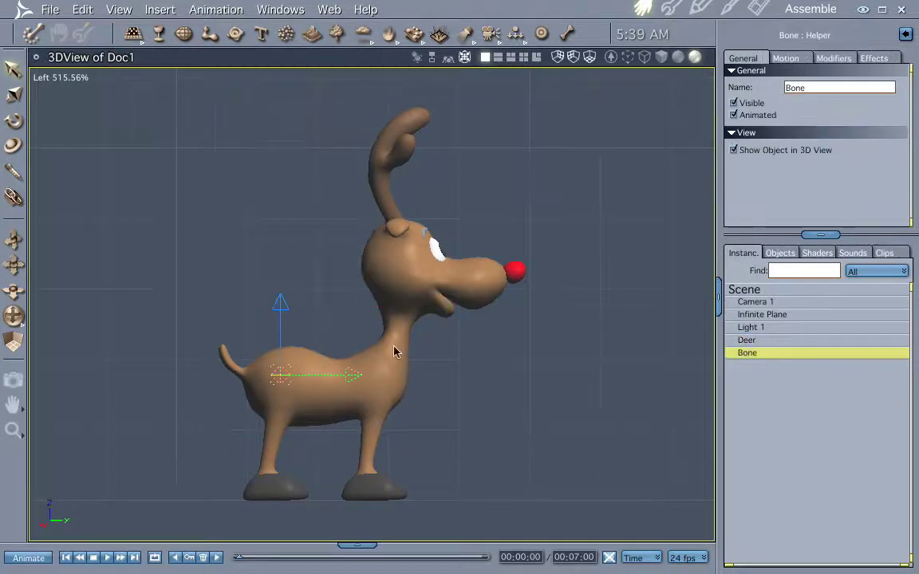
pyautogui.click(566, 35)
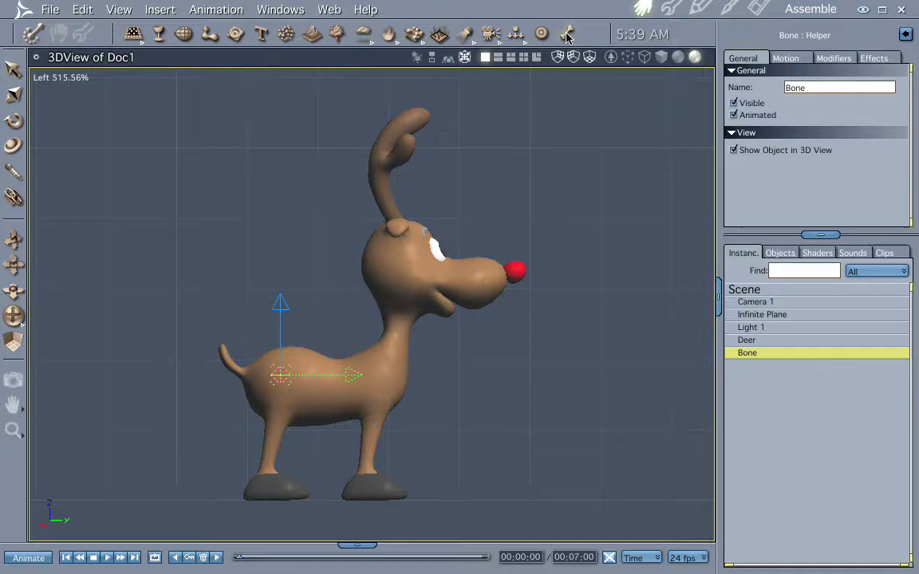
pyautogui.click(280, 409)
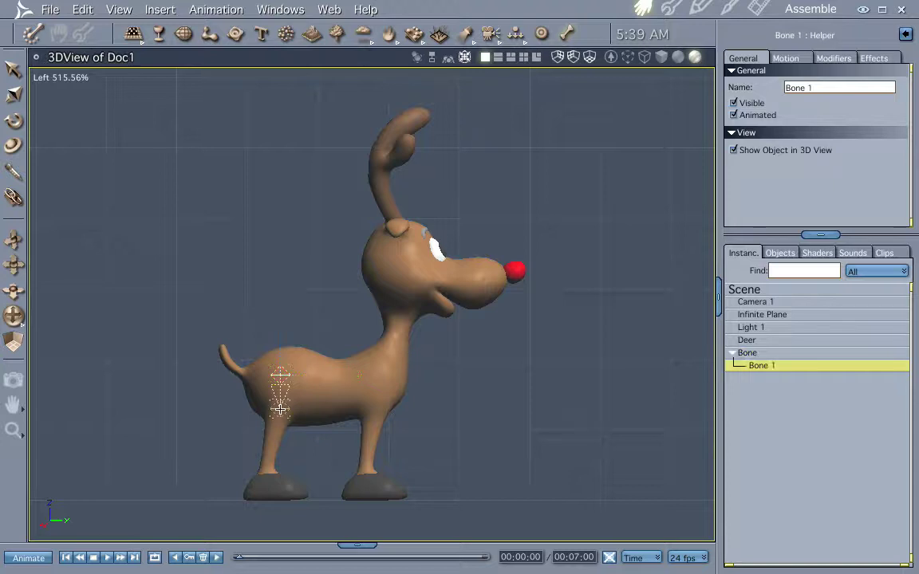
pyautogui.click(272, 439)
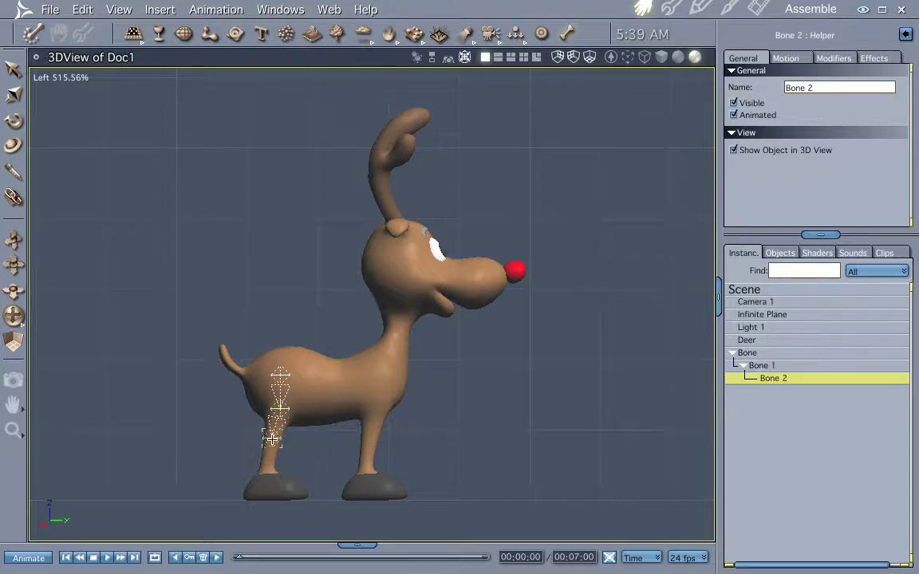
pyautogui.click(268, 479)
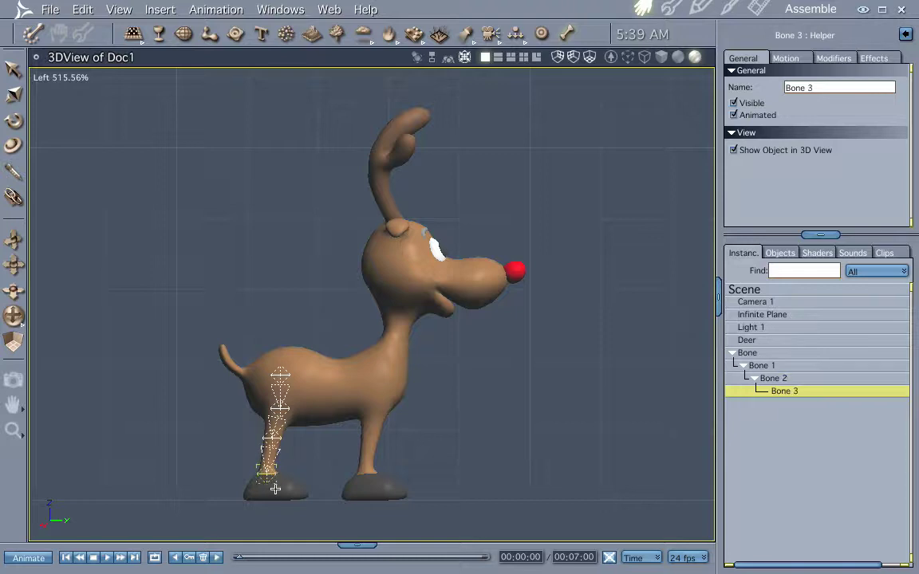
pyautogui.click(293, 492)
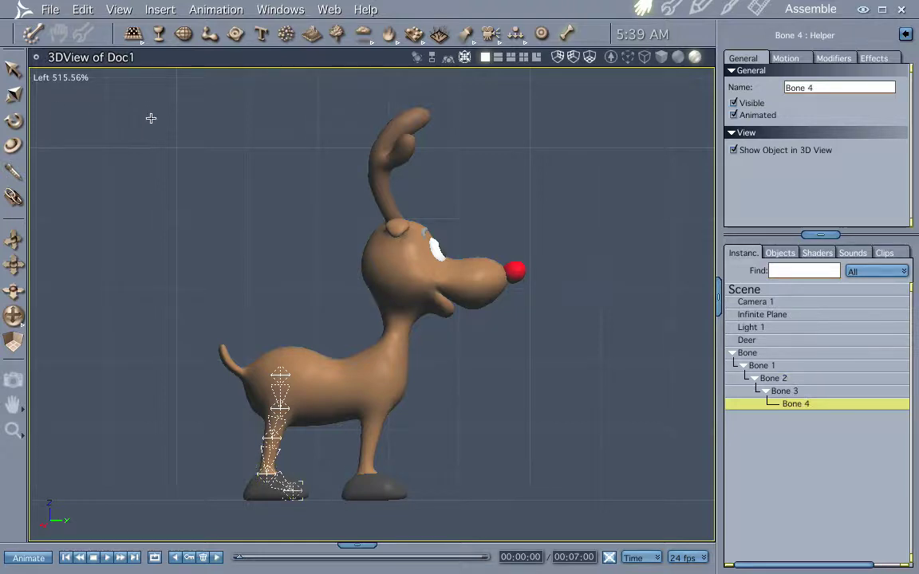
# Centre the root bone and its child chain on the deer's body in the front view.
pyautogui.hotkey('ctrl', 'alt', '4')
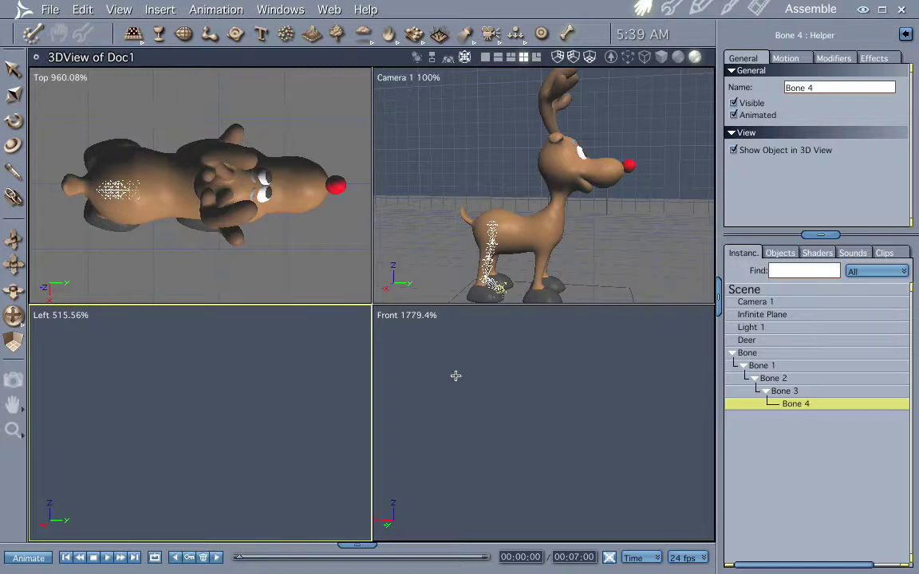
pyautogui.click(744, 340)
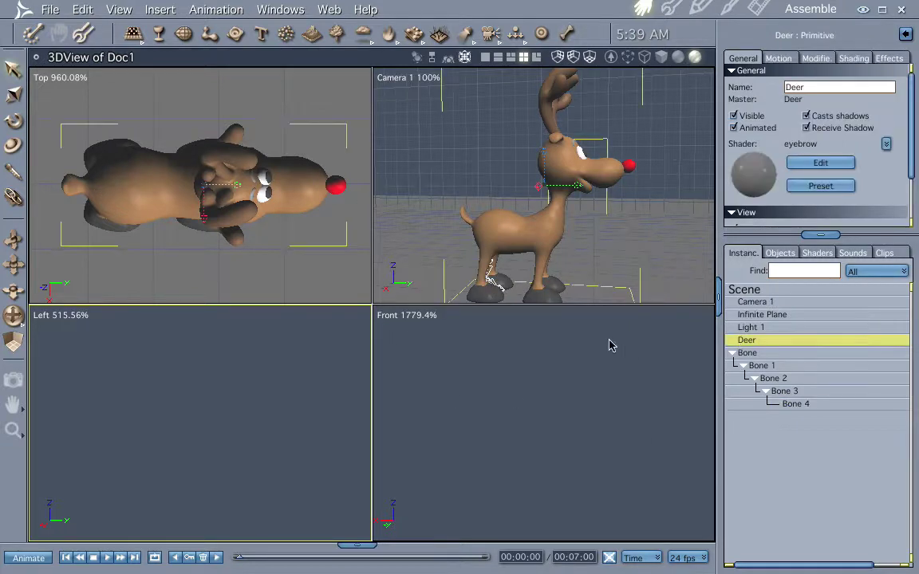
pyautogui.click(543, 389)
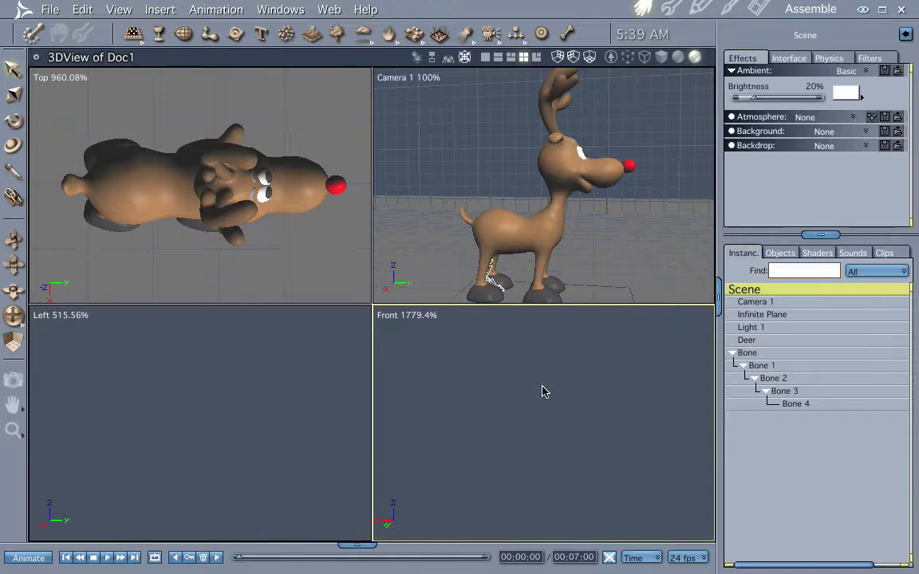
pyautogui.click(782, 341)
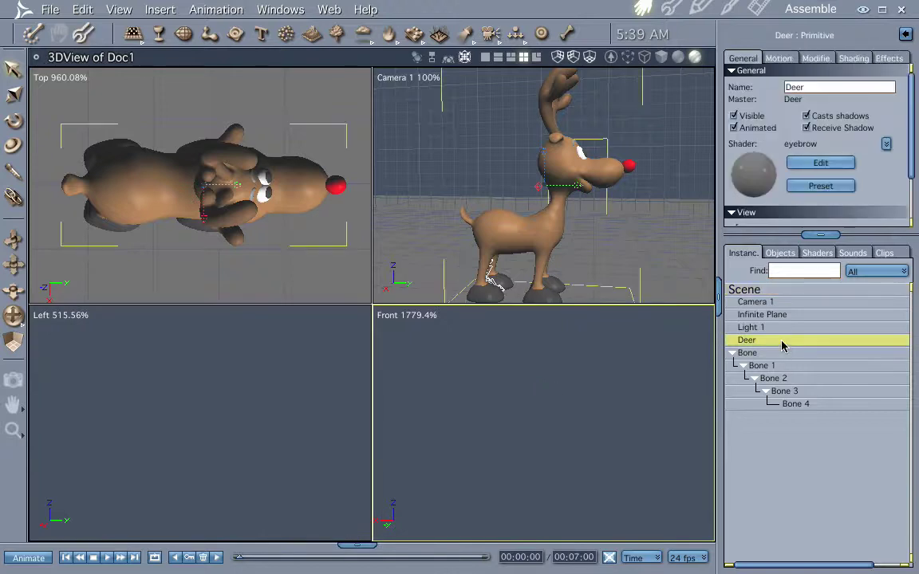
pyautogui.hotkey('ctrl', '1')
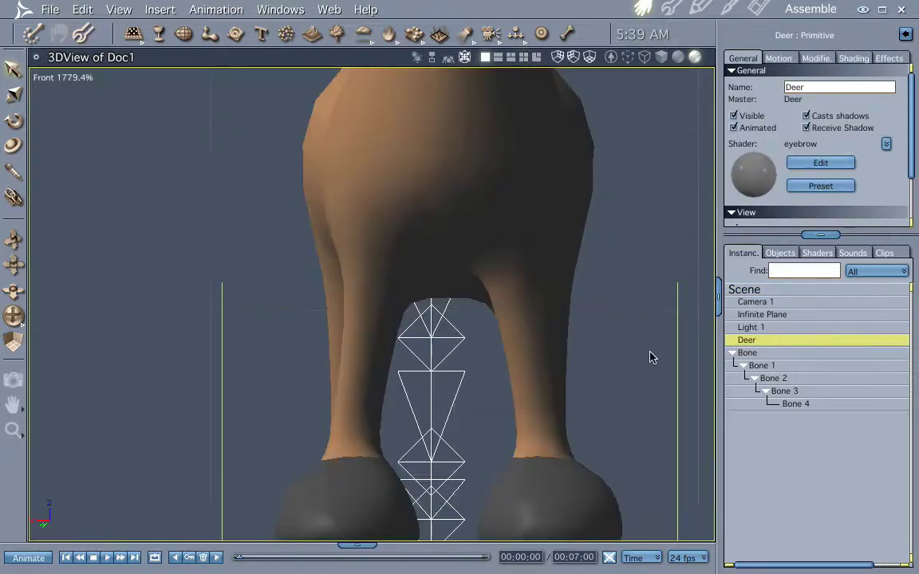
pyautogui.click(765, 353)
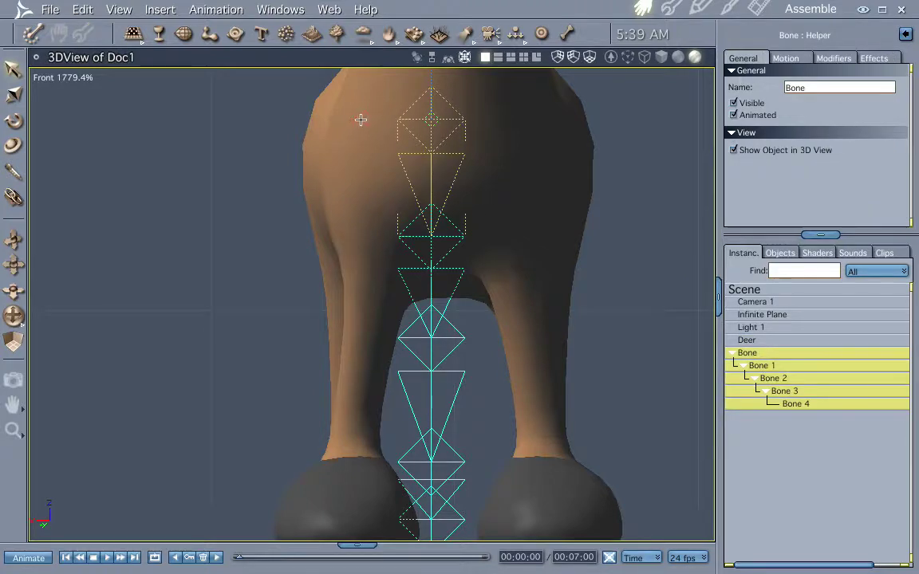
pyautogui.moveTo(360, 120); pyautogui.dragTo(368, 122)
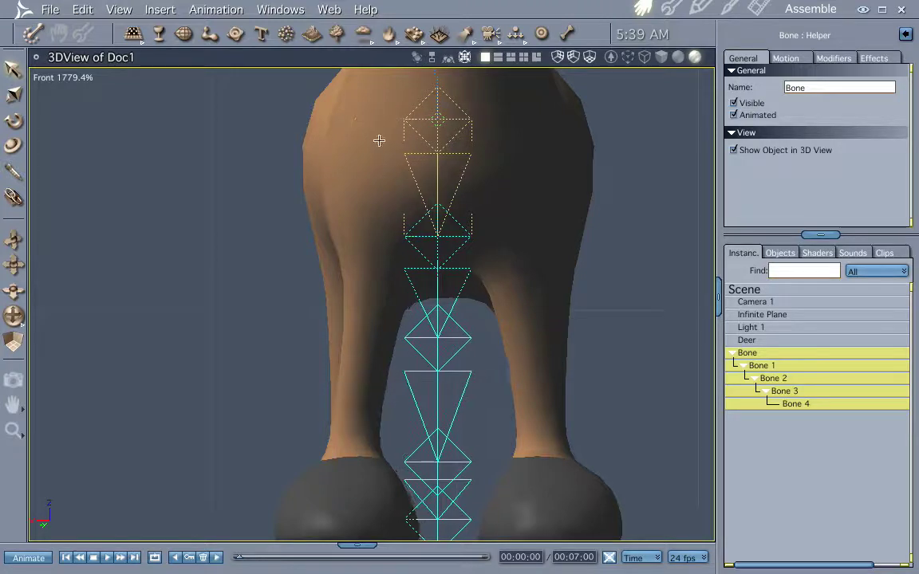
# Move Bone 1 sideways into the rear leg on the positive X side, and adjust Bone 2, Bone 3 and Bone 4 to follow the leg.
pyautogui.click(783, 367)
pyautogui.moveTo(371, 239); pyautogui.dragTo(279, 236)
pyautogui.click(352, 351)
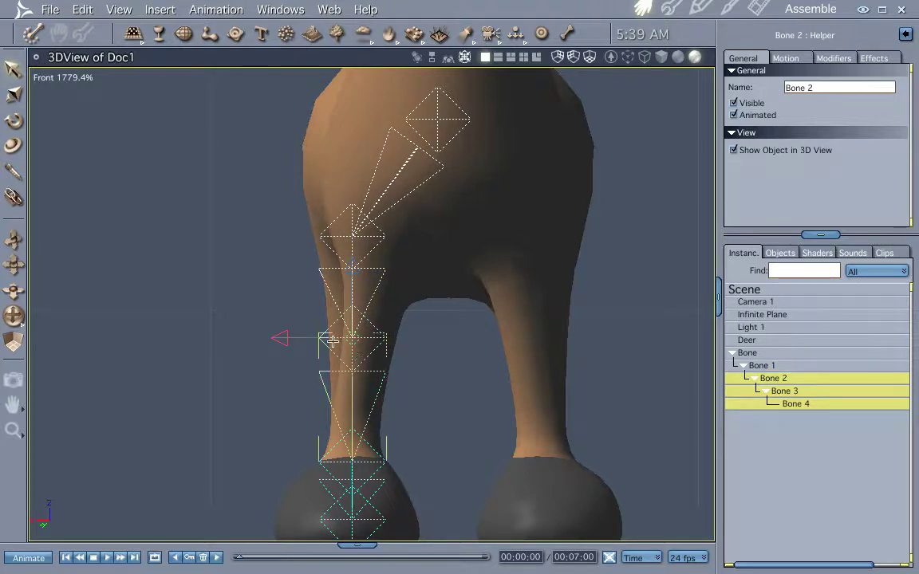
pyautogui.moveTo(283, 342); pyautogui.dragTo(288, 343)
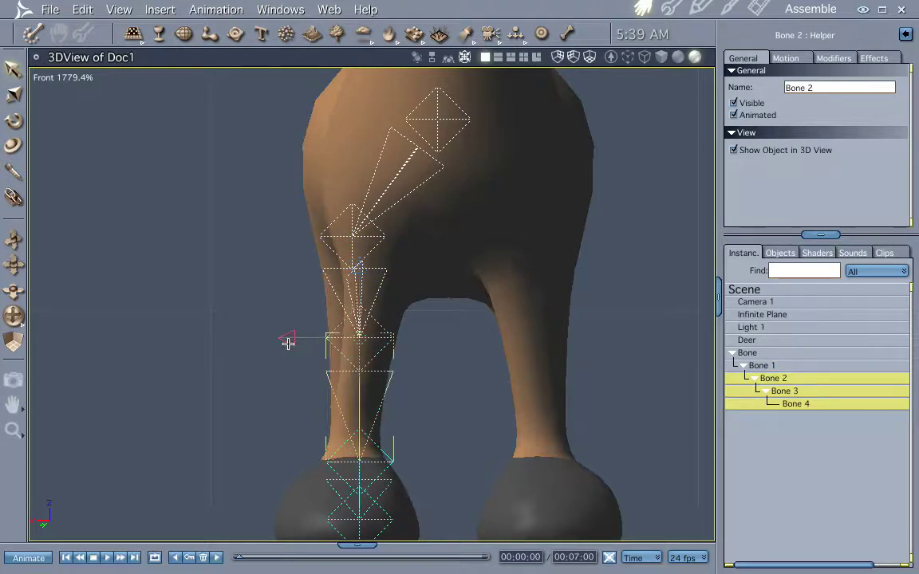
pyautogui.click(369, 464)
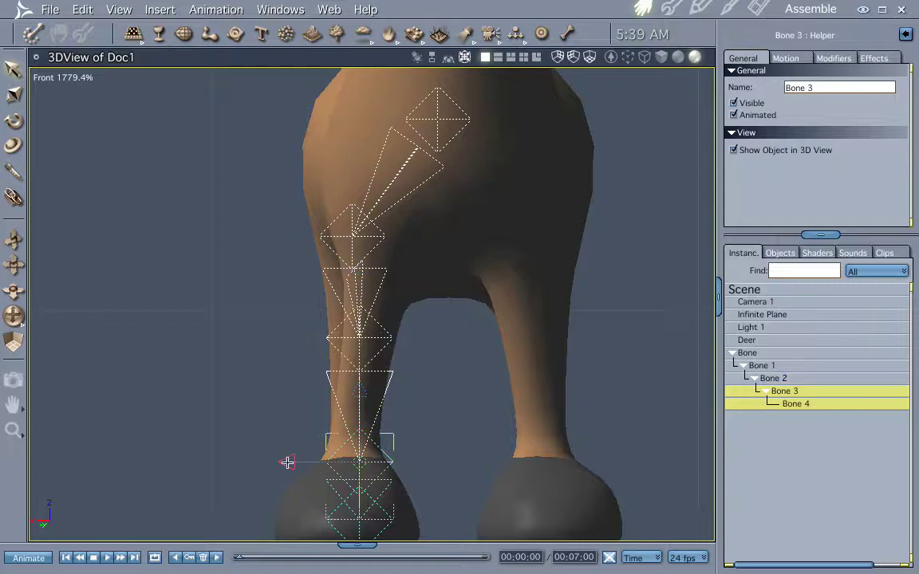
pyautogui.moveTo(284, 462); pyautogui.dragTo(276, 463)
pyautogui.click(319, 475)
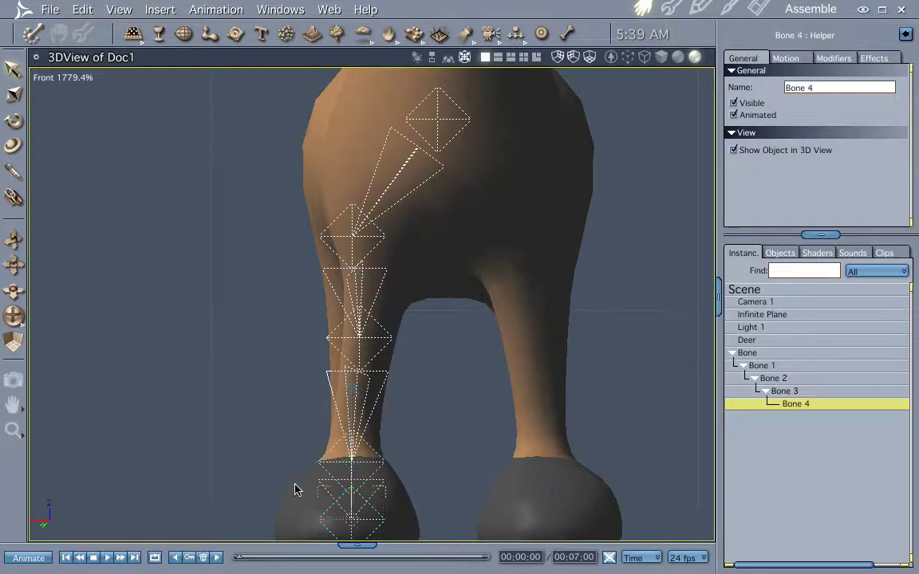
pyautogui.moveTo(285, 519); pyautogui.dragTo(278, 520)
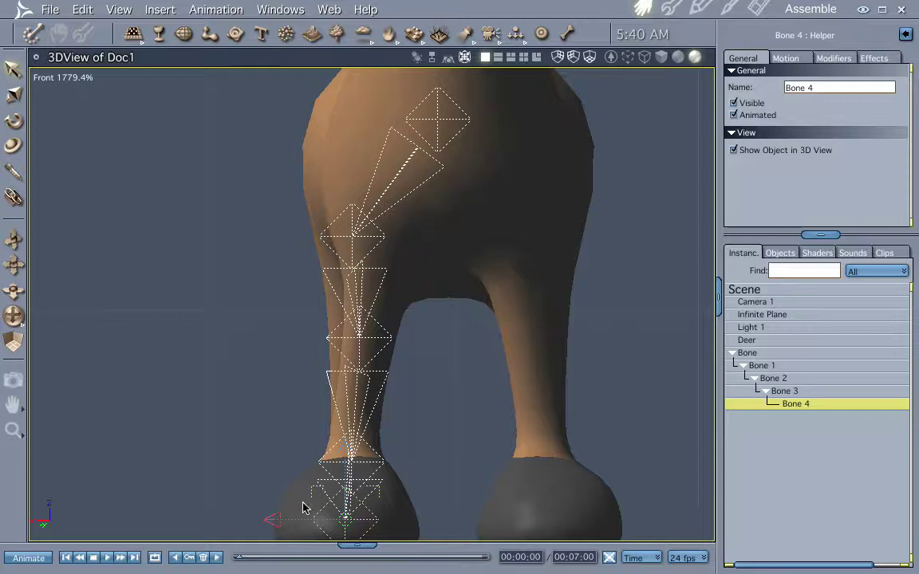
# Duplicate the Bone 1 rear leg chain with symmetry, using a plane offset of 0.00 ft, to create the opposite rear leg chain.
pyautogui.click(766, 366)
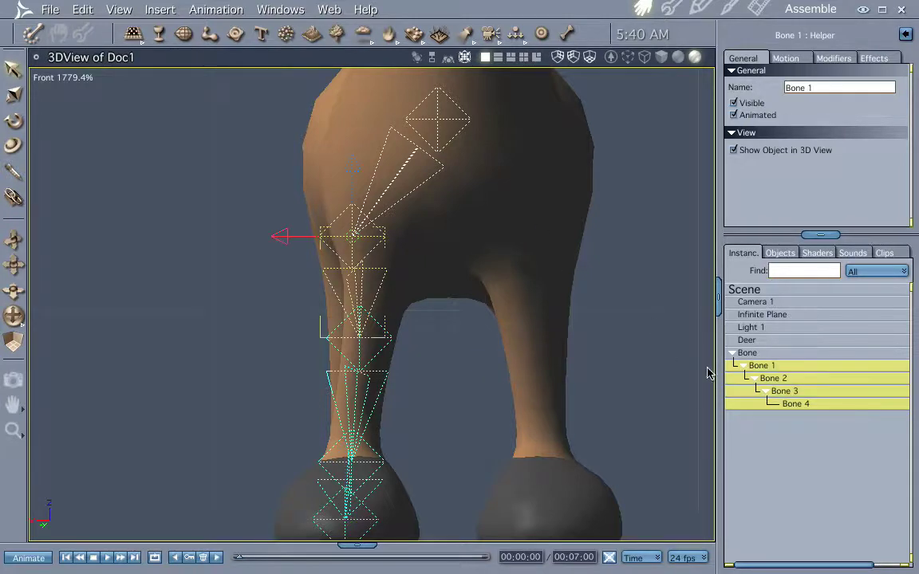
pyautogui.click(87, 10)
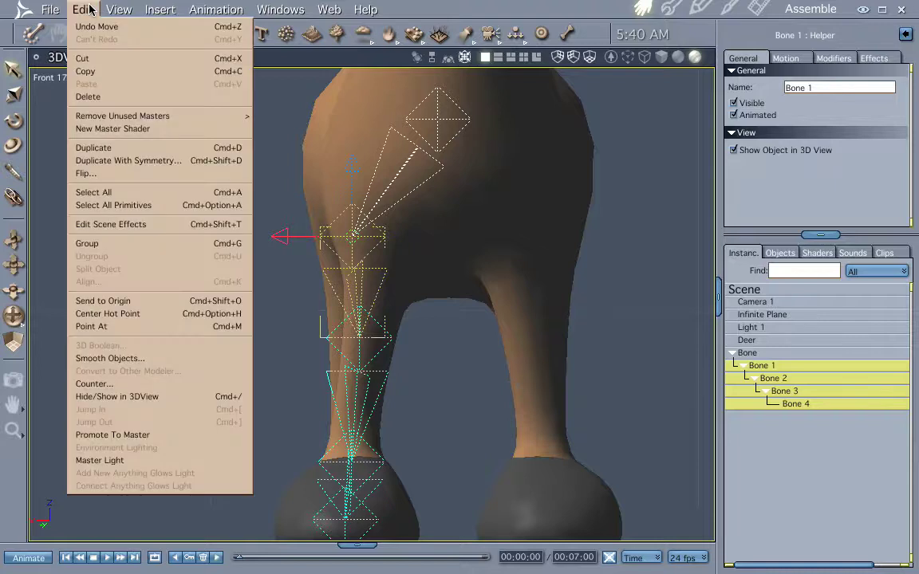
pyautogui.click(126, 163)
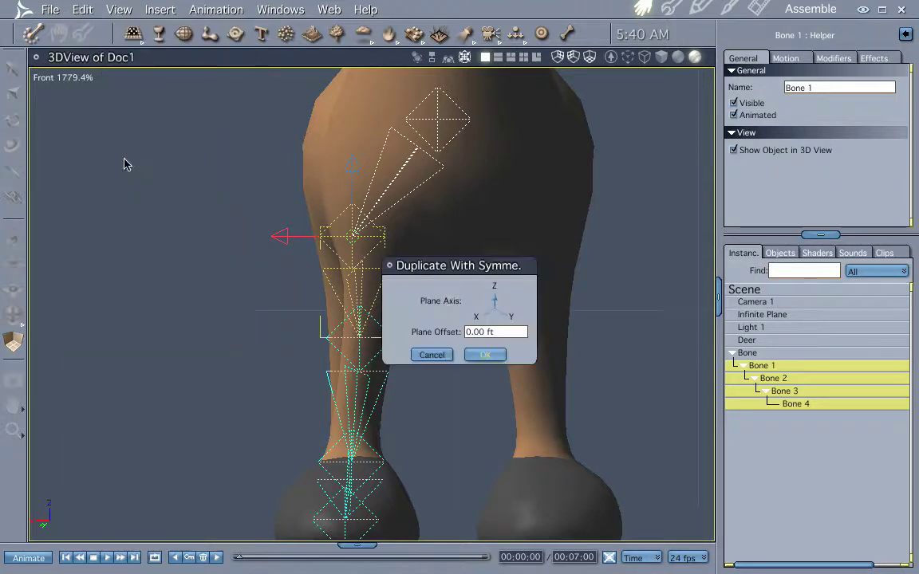
pyautogui.click(485, 355)
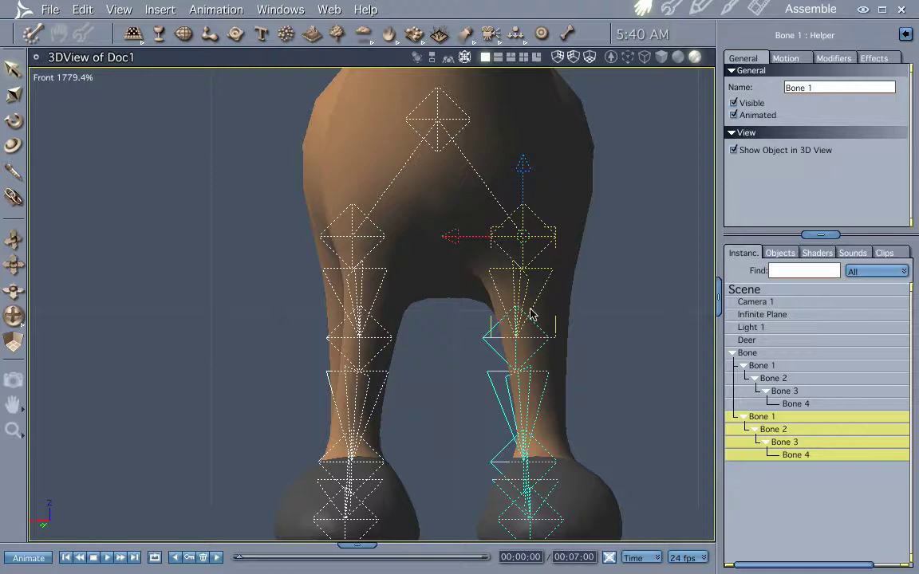
# Shift Bone 2 and Bone 3 of the mirrored rear leg chain sideways in the front view to follow the middle of the leg.
pyautogui.click(772, 429)
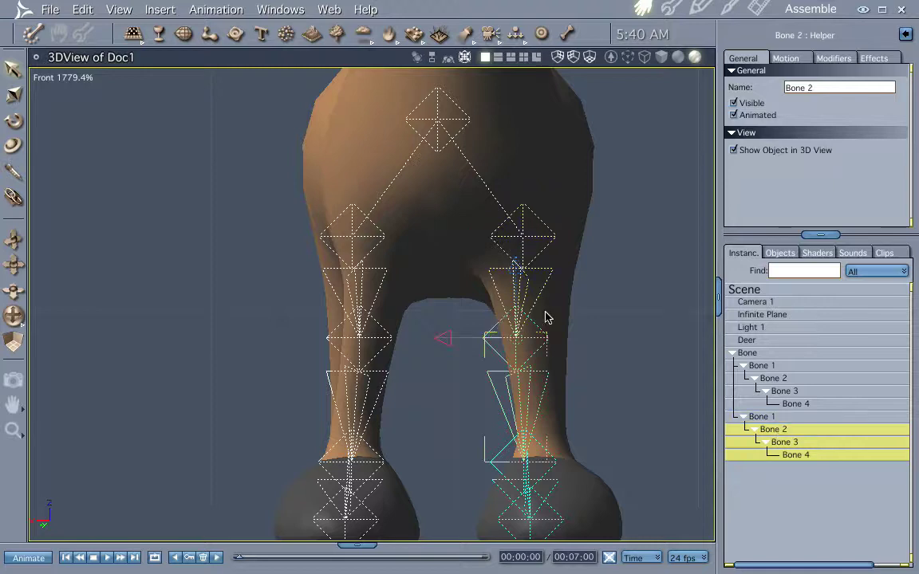
pyautogui.moveTo(442, 338); pyautogui.dragTo(469, 343)
pyautogui.click(786, 444)
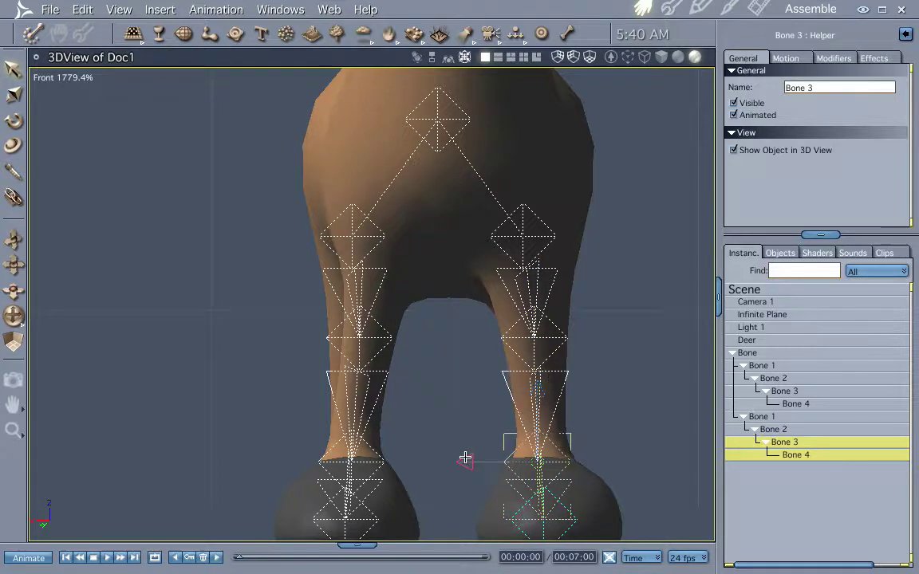
pyautogui.moveTo(465, 458); pyautogui.dragTo(470, 460)
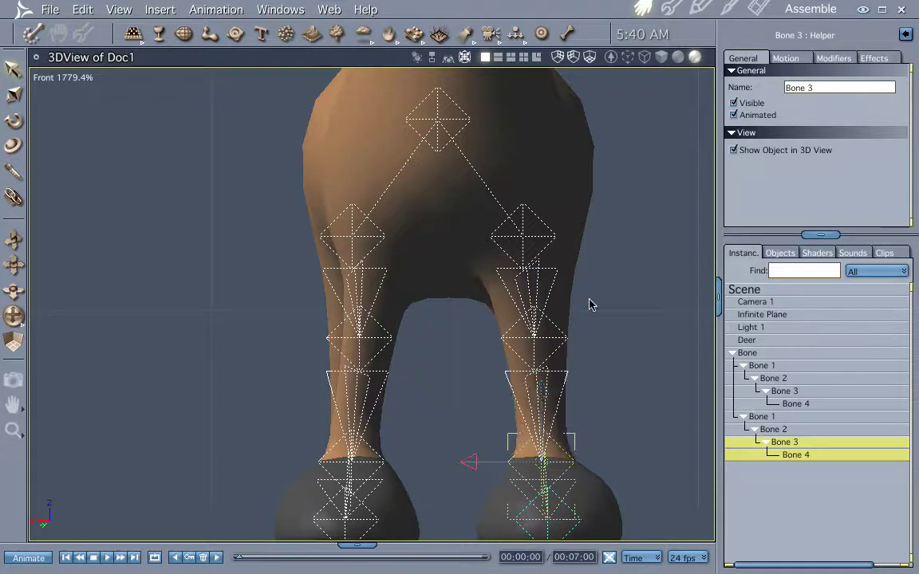
# Add two chained spine bones from the root bone in the left view, one at mid-body and one at the chest.
pyautogui.doubleClick(69, 83)
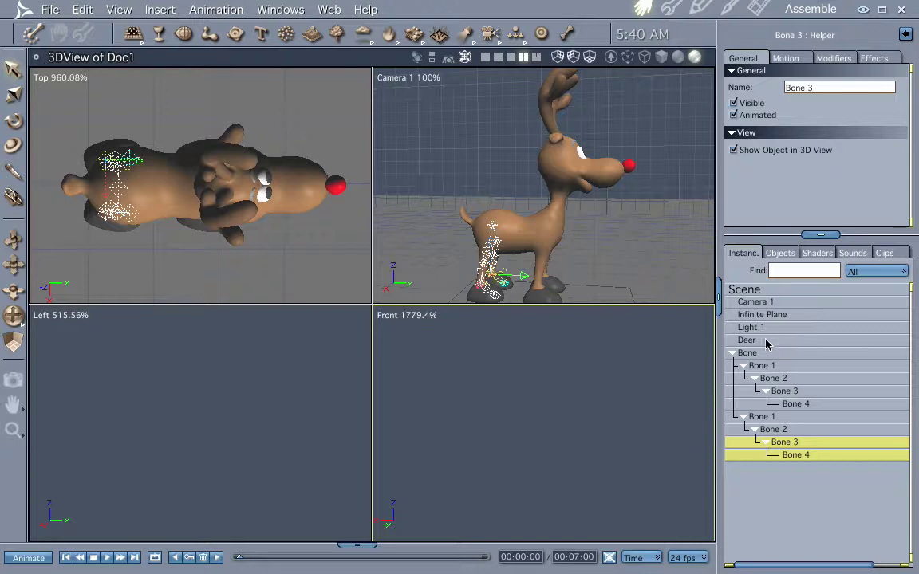
pyautogui.click(311, 394)
pyautogui.click(755, 341)
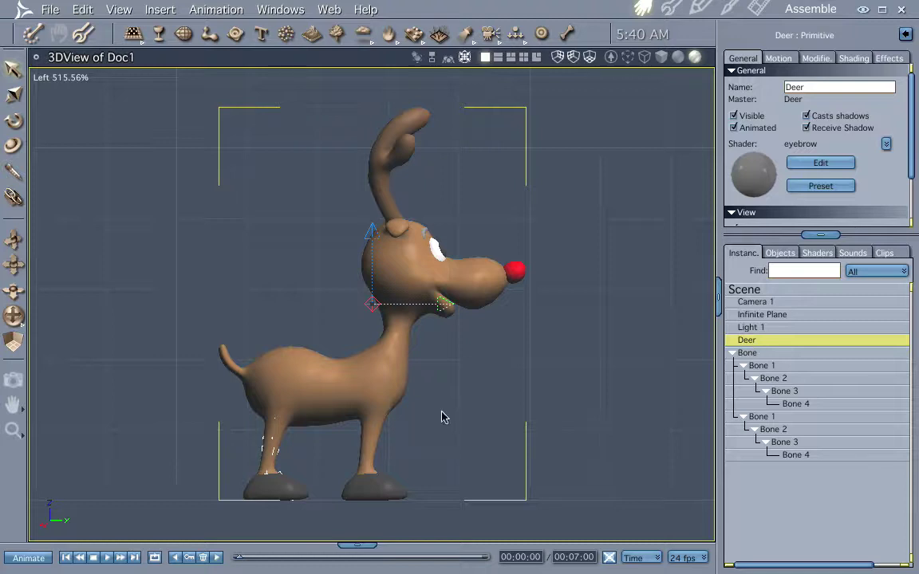
pyautogui.click(752, 354)
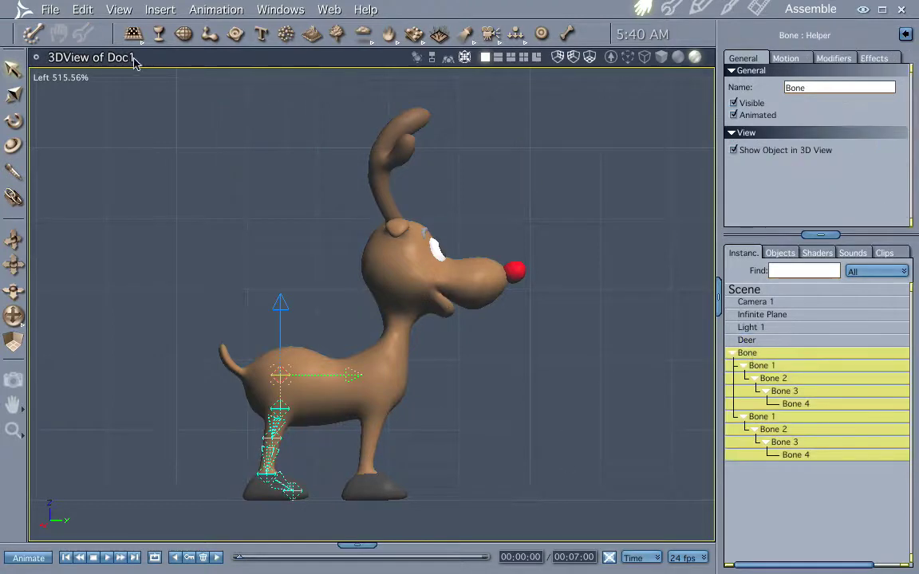
pyautogui.click(334, 385)
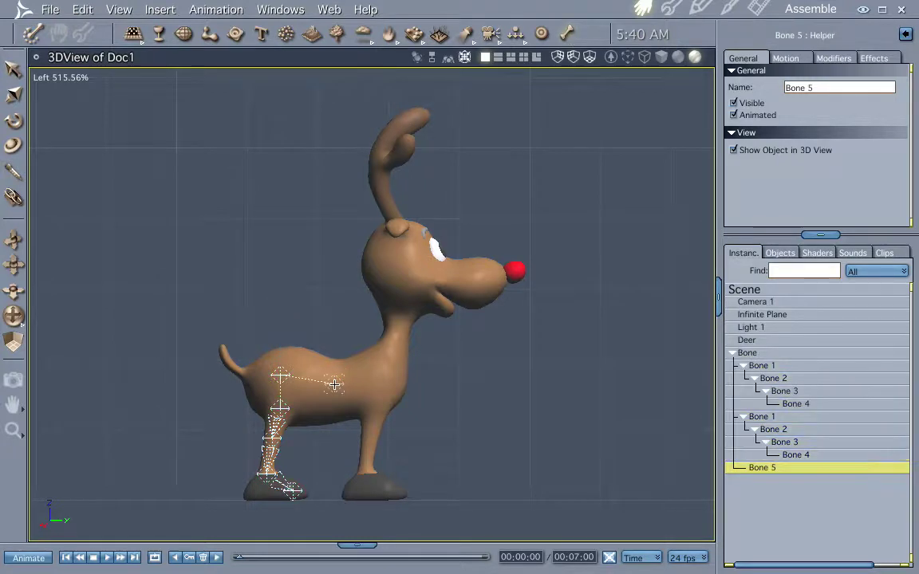
pyautogui.click(374, 381)
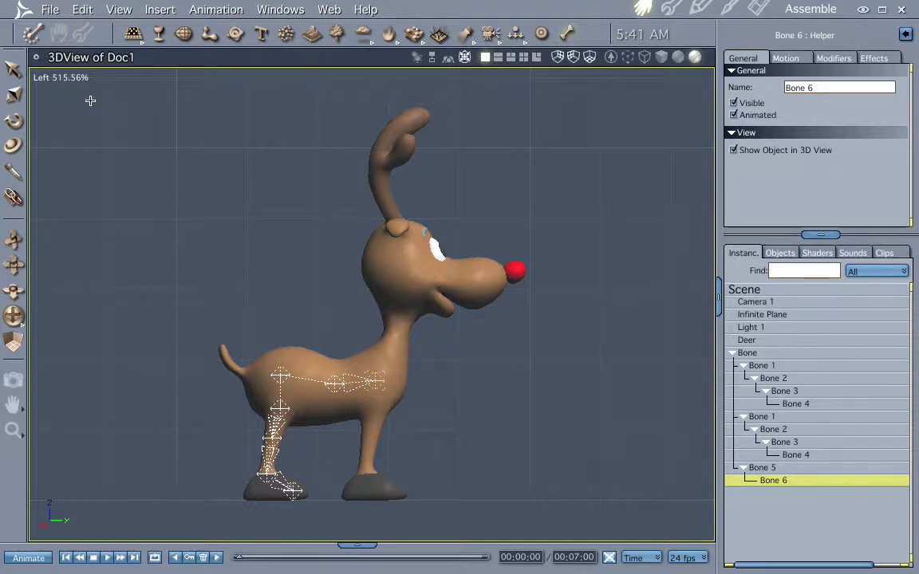
# Check the sideways alignment of the two spine bones in the front view and return to the left view.
pyautogui.press('space')
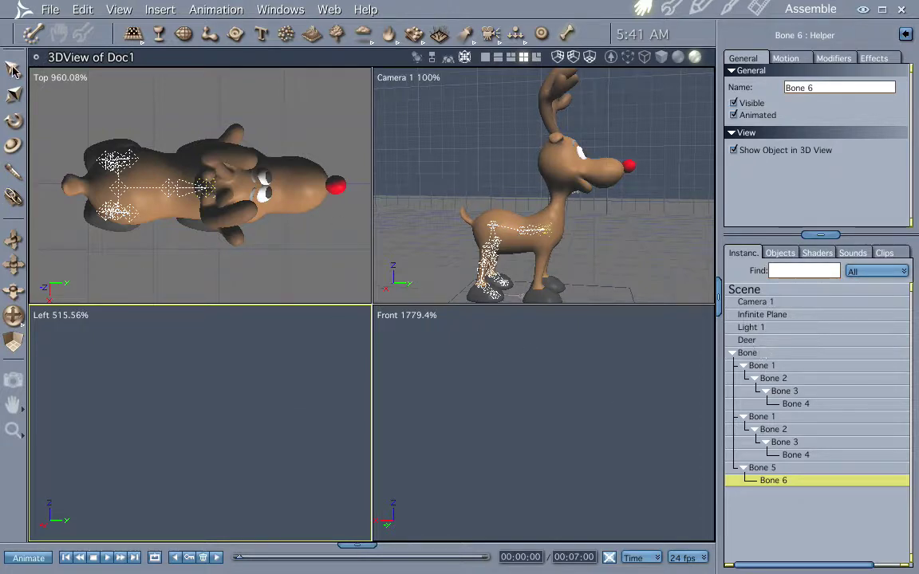
pyautogui.click(472, 396)
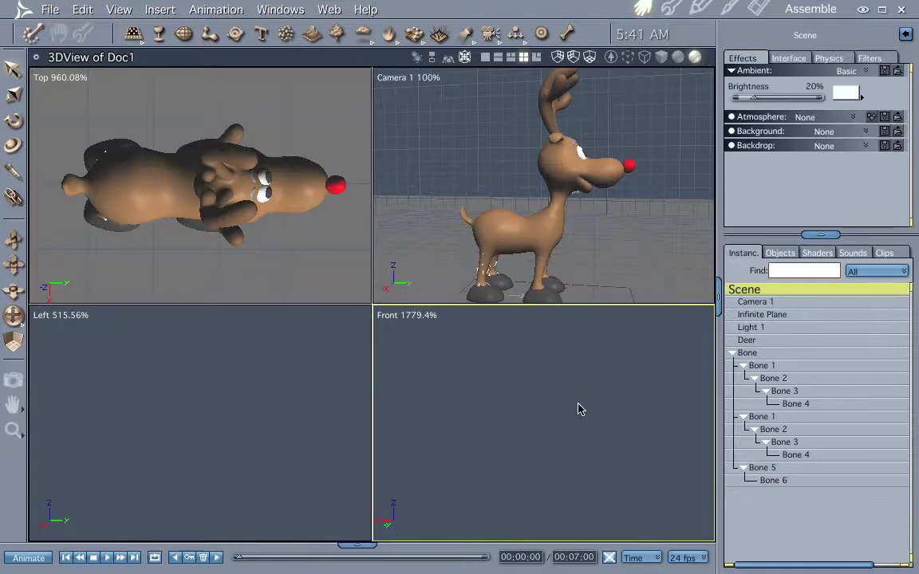
pyautogui.hotkey('ctrl', '0')
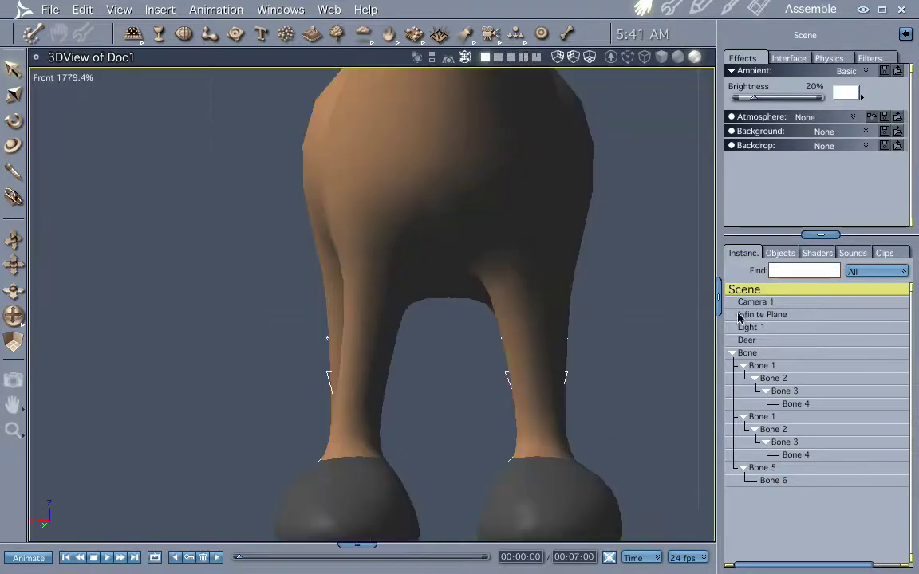
pyautogui.click(763, 482)
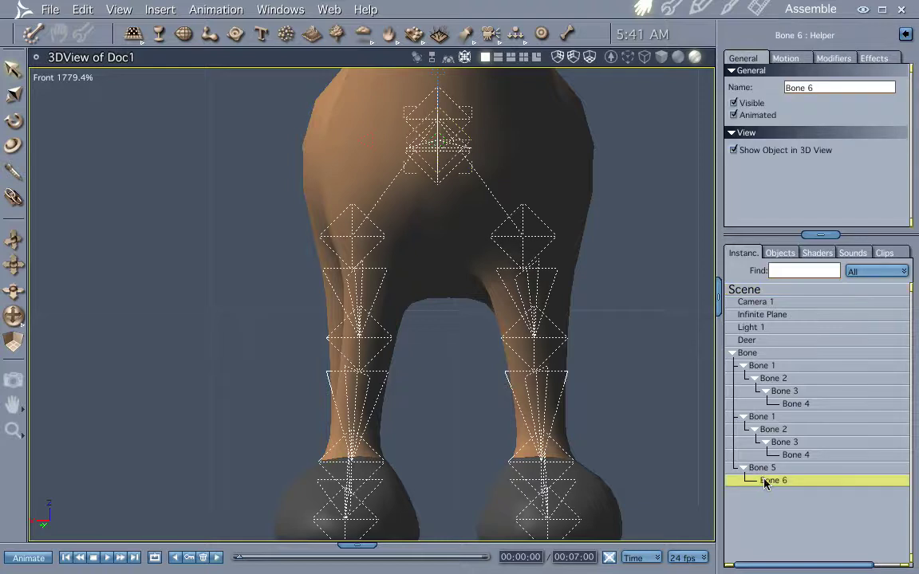
pyautogui.click(765, 470)
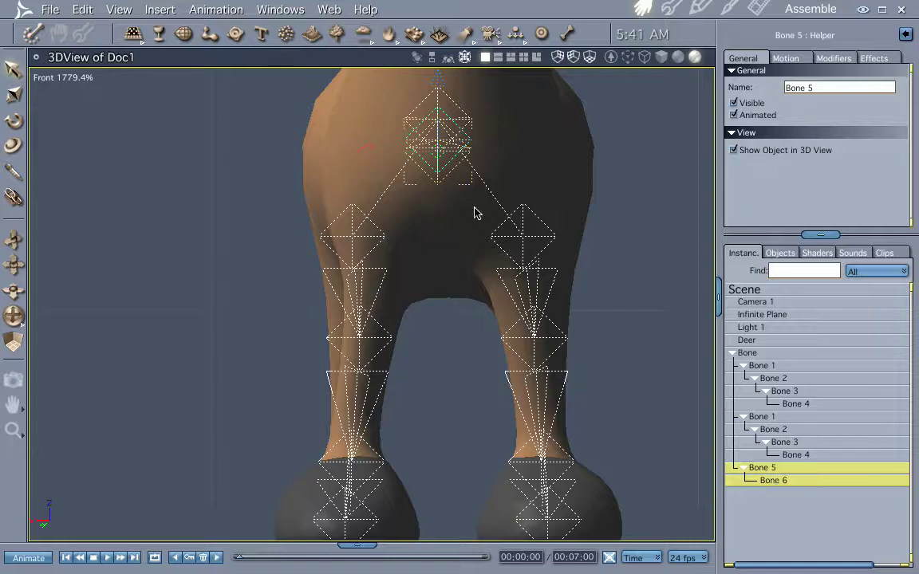
pyautogui.click(72, 78)
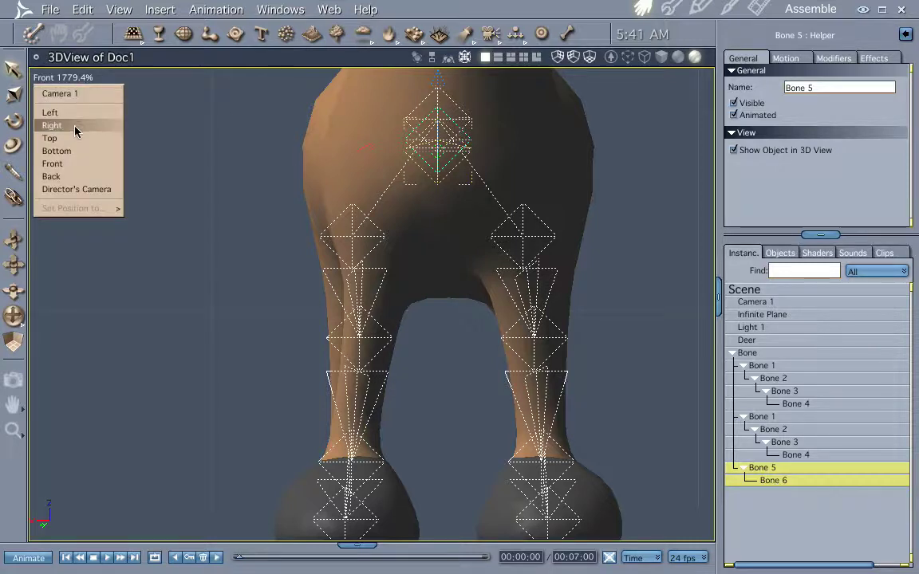
pyautogui.click(69, 112)
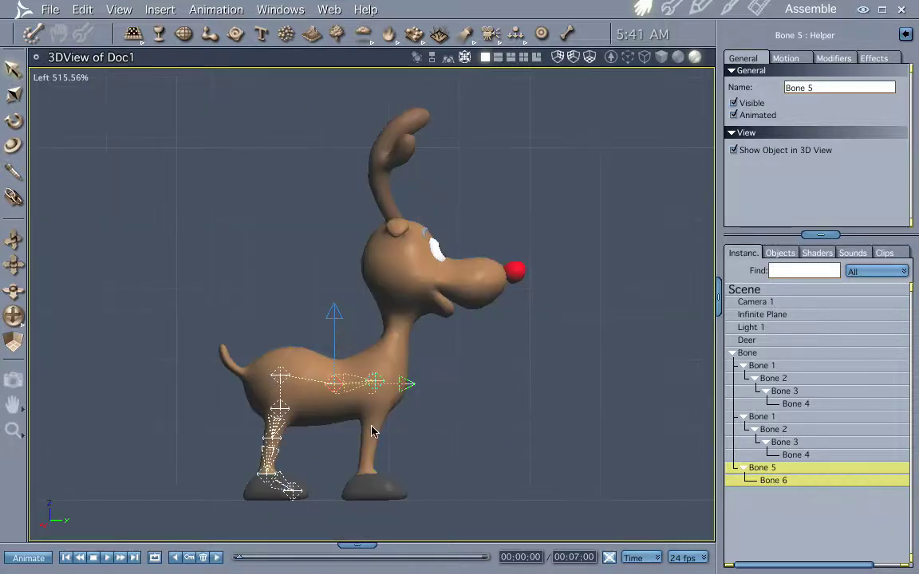
# Add a chain of four child bones from Bone 6 down the front leg, at the upper leg, knee, ankle and toe.
pyautogui.click(781, 480)
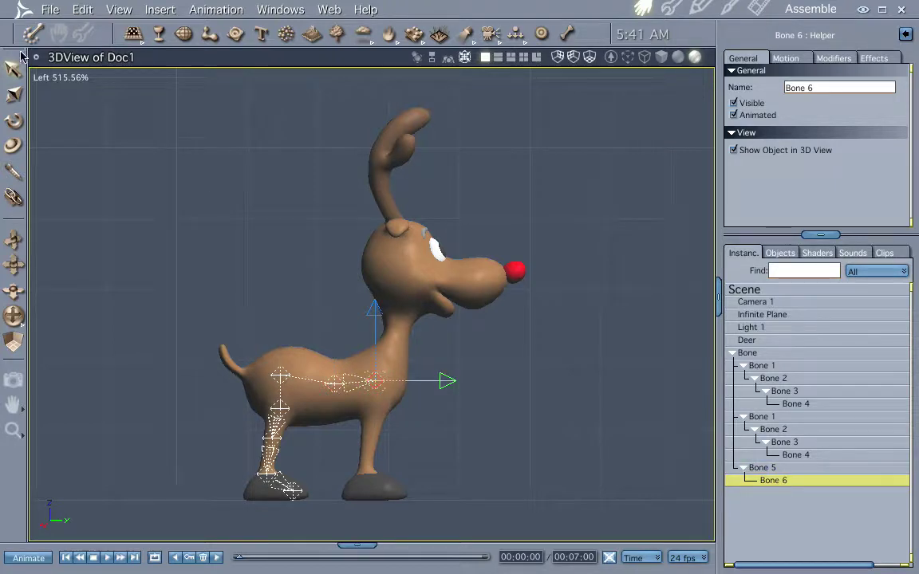
pyautogui.click(565, 35)
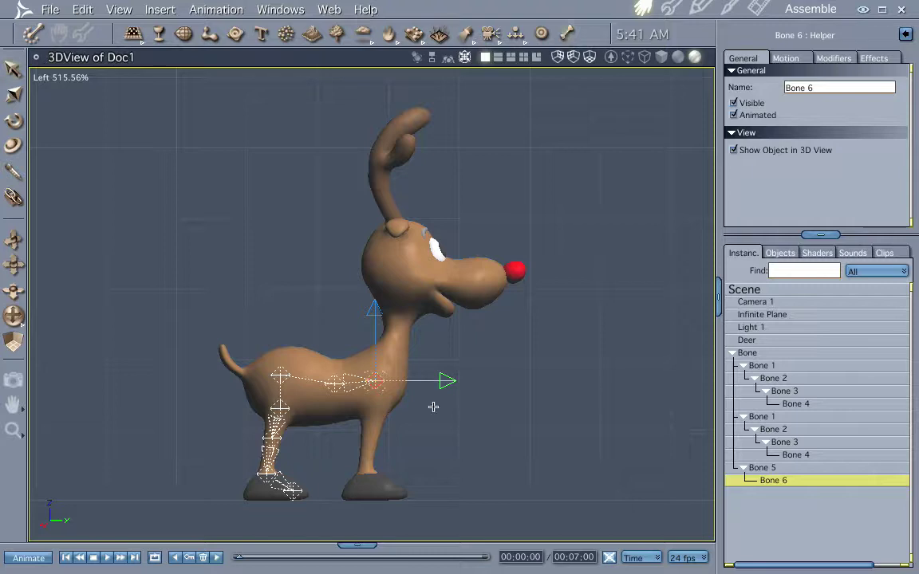
pyautogui.click(372, 408)
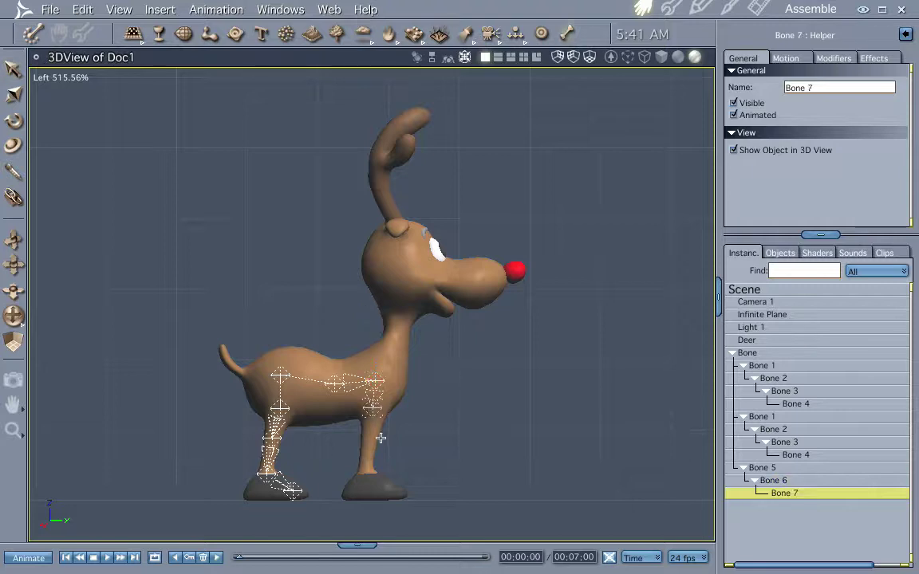
pyautogui.click(371, 442)
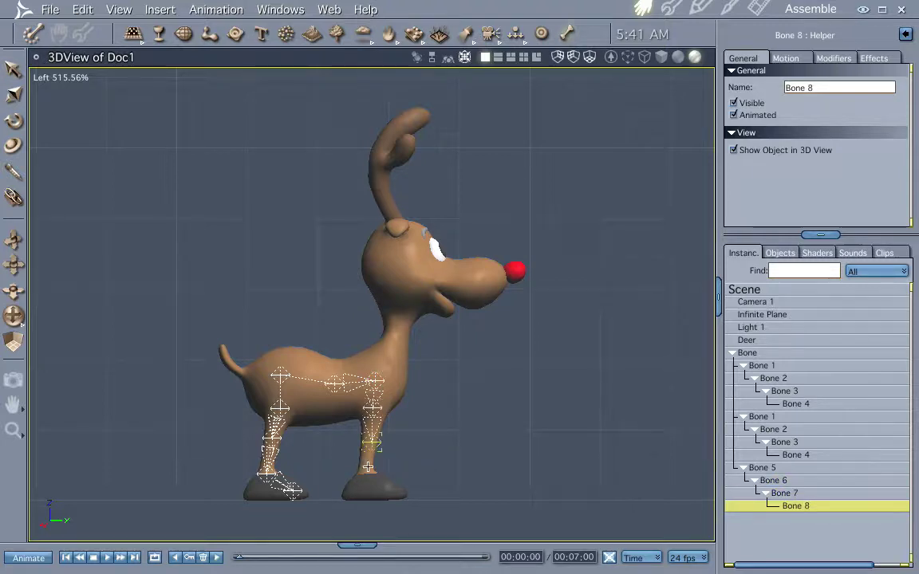
pyautogui.click(363, 473)
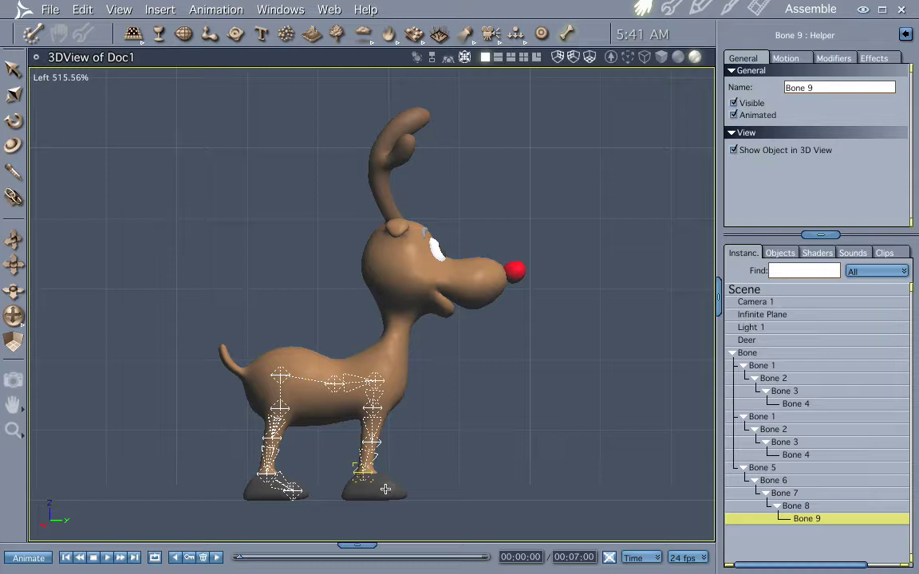
pyautogui.click(385, 489)
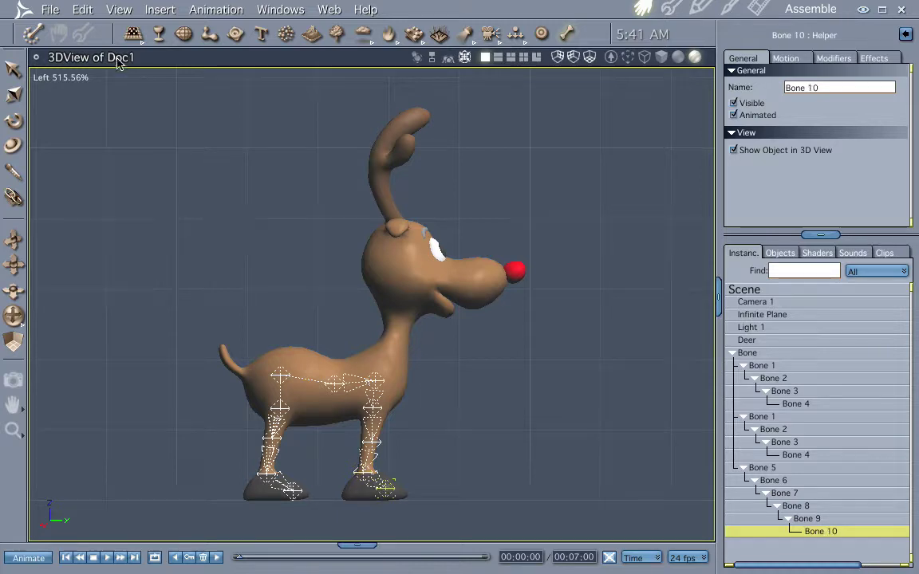
# Move Bone 7 and its child chain sideways in the front view into the front leg on the positive X side.
pyautogui.click(68, 77)
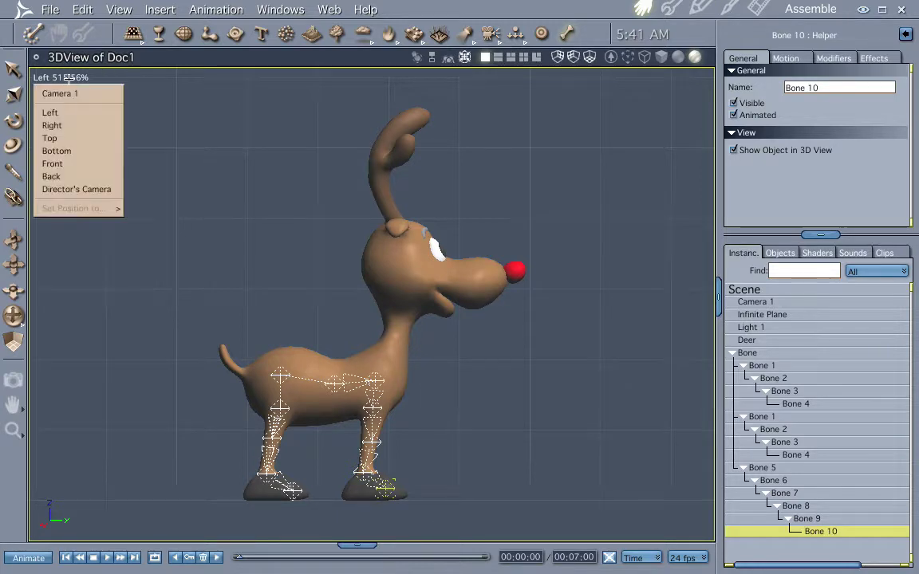
pyautogui.click(70, 162)
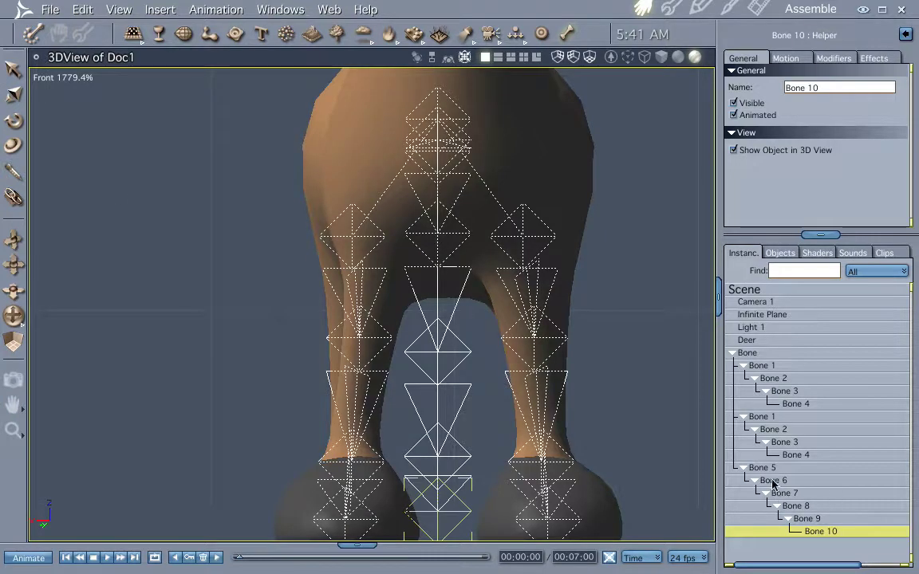
pyautogui.click(770, 467)
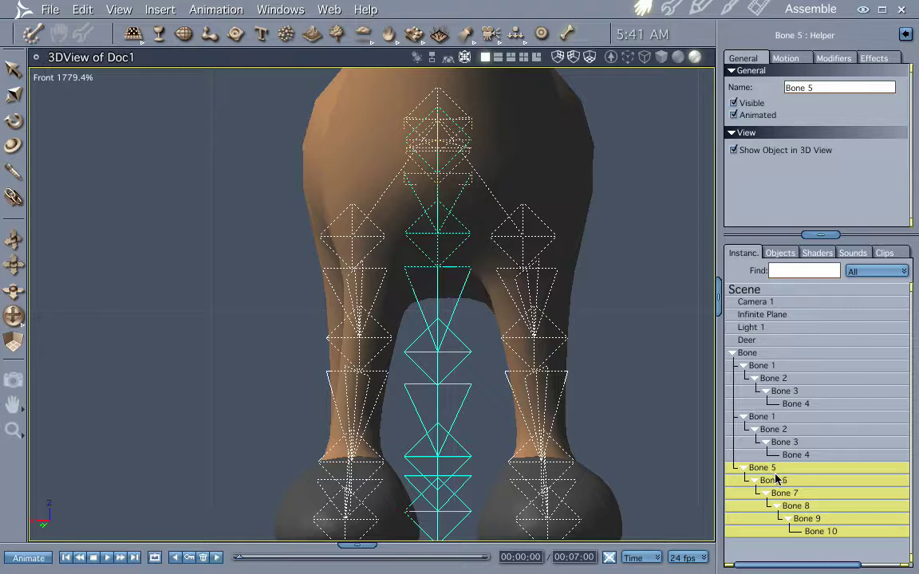
pyautogui.click(774, 481)
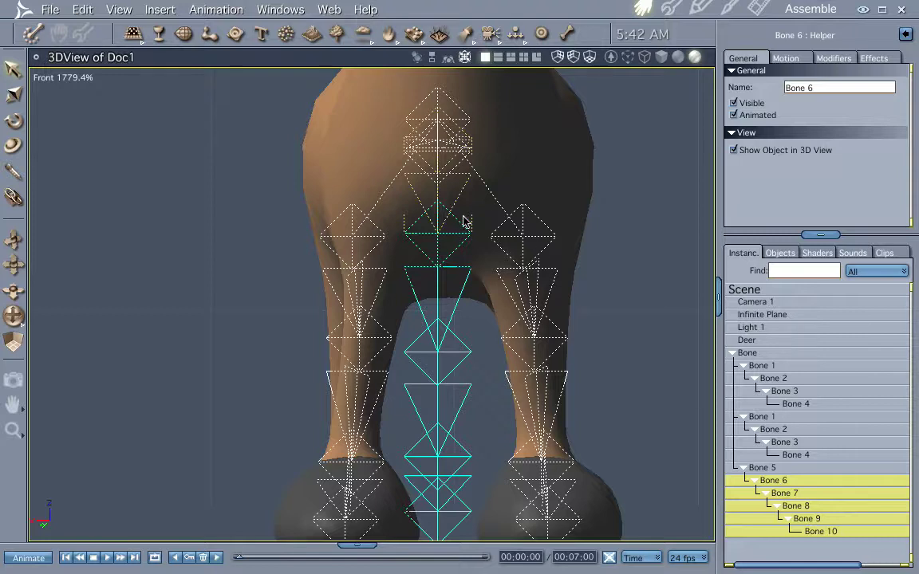
pyautogui.click(444, 241)
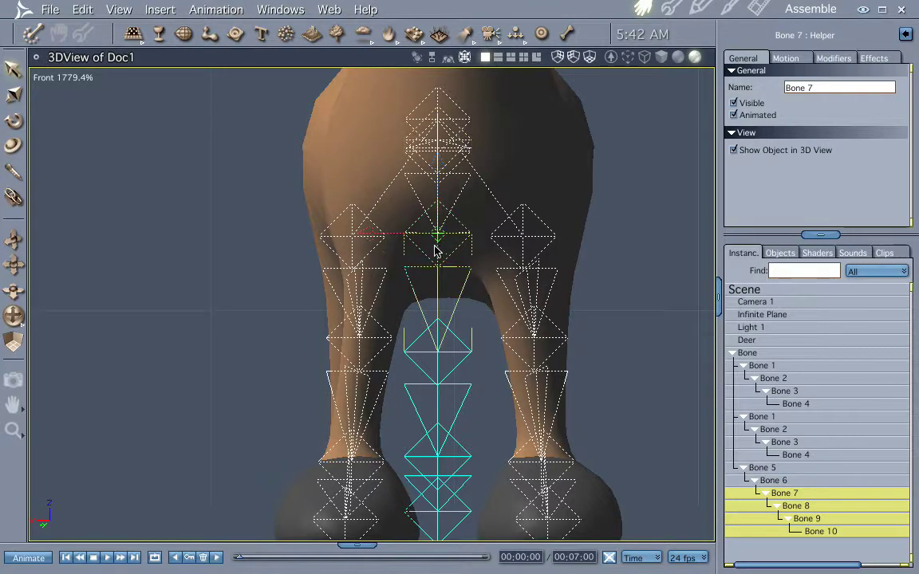
pyautogui.moveTo(370, 235); pyautogui.dragTo(288, 233)
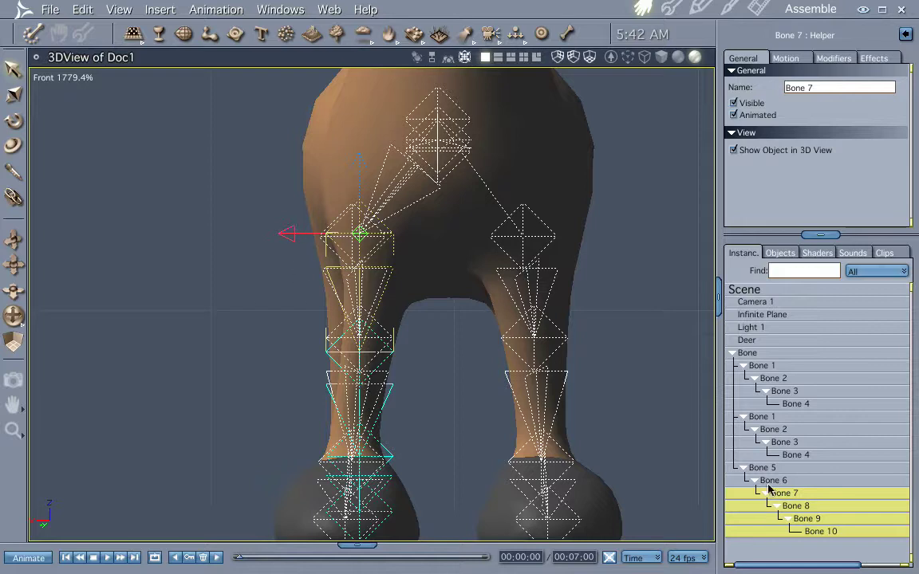
# Duplicate the Bone 6 front leg chain with symmetry, using a plane offset of 0.00 ft, for the opposite front leg.
pyautogui.click(772, 480)
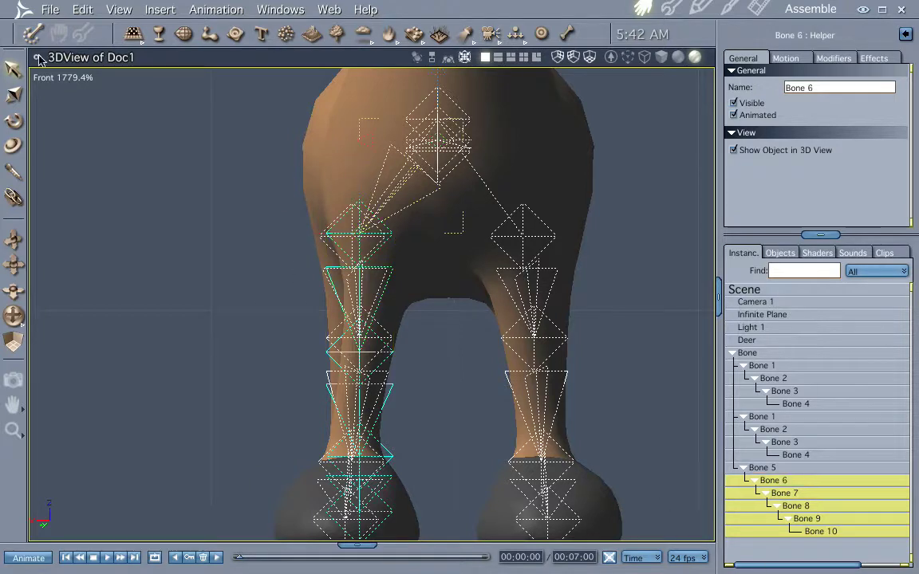
pyautogui.click(80, 11)
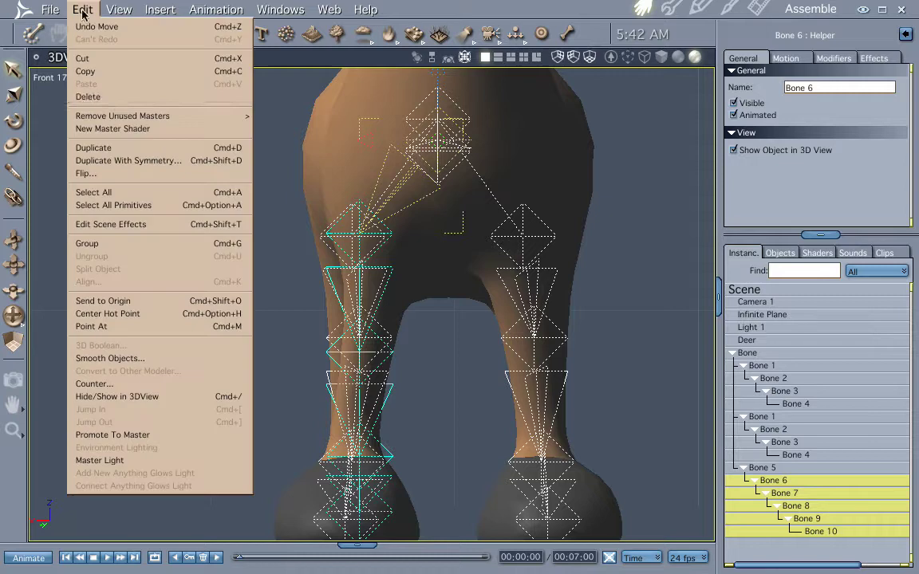
pyautogui.click(119, 161)
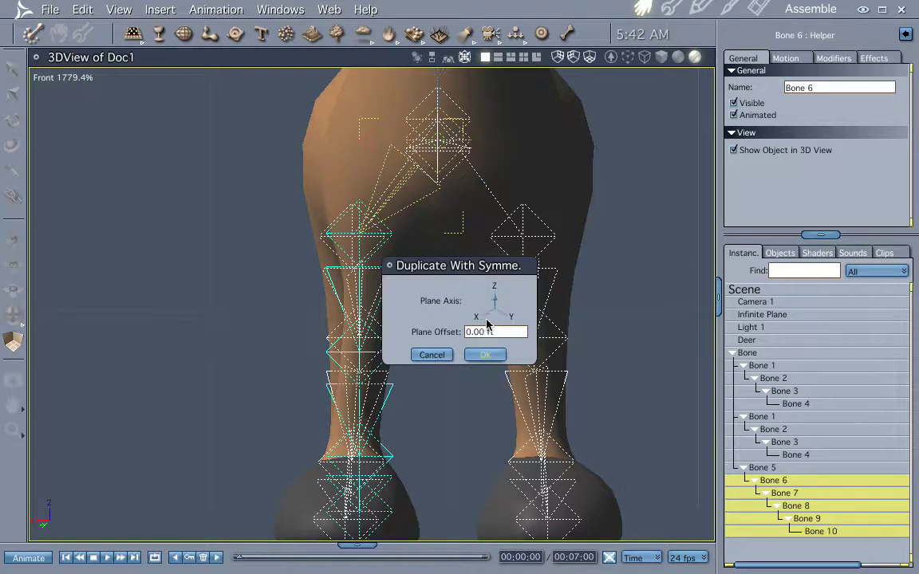
pyautogui.click(487, 356)
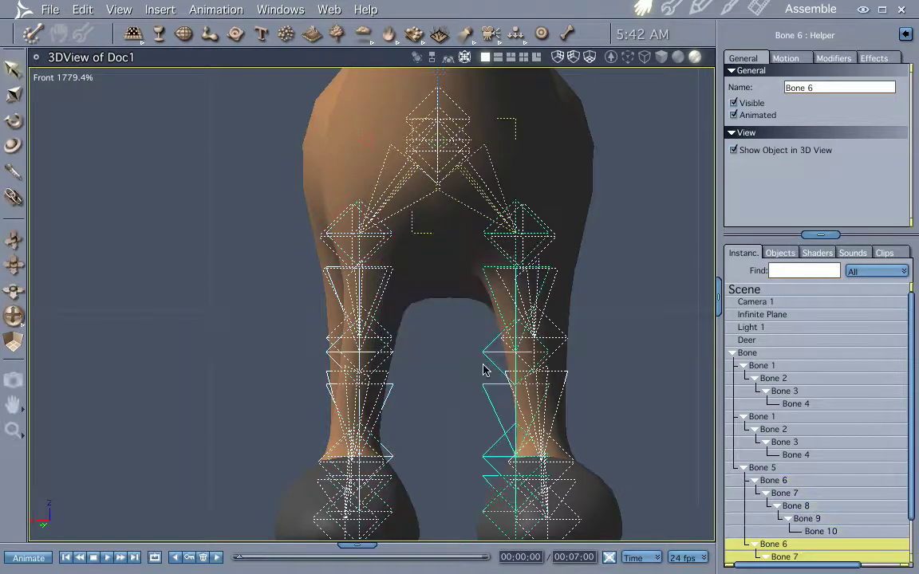
# Show the scene in a four-view layout, collapse the Bone hierarchy in the instance list and select the root bone.
pyautogui.click(72, 80)
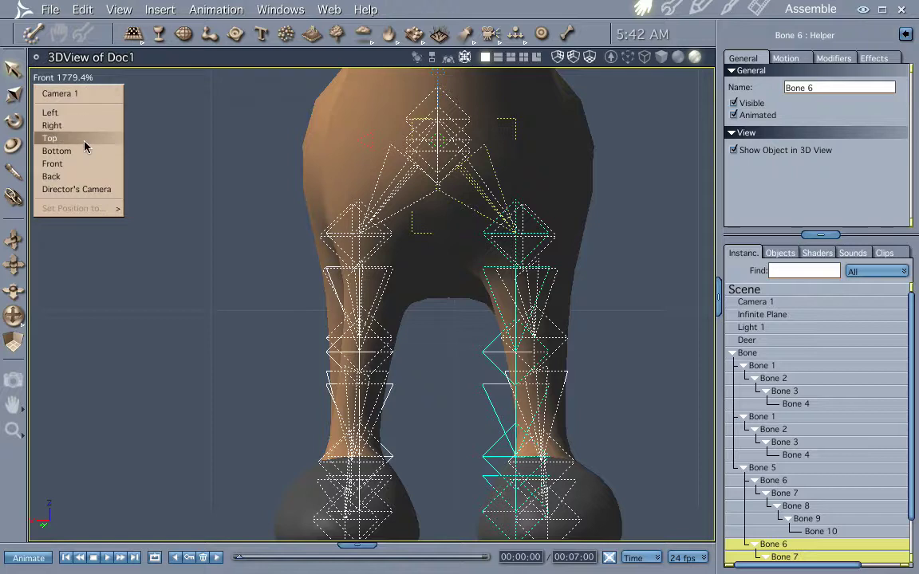
pyautogui.click(75, 163)
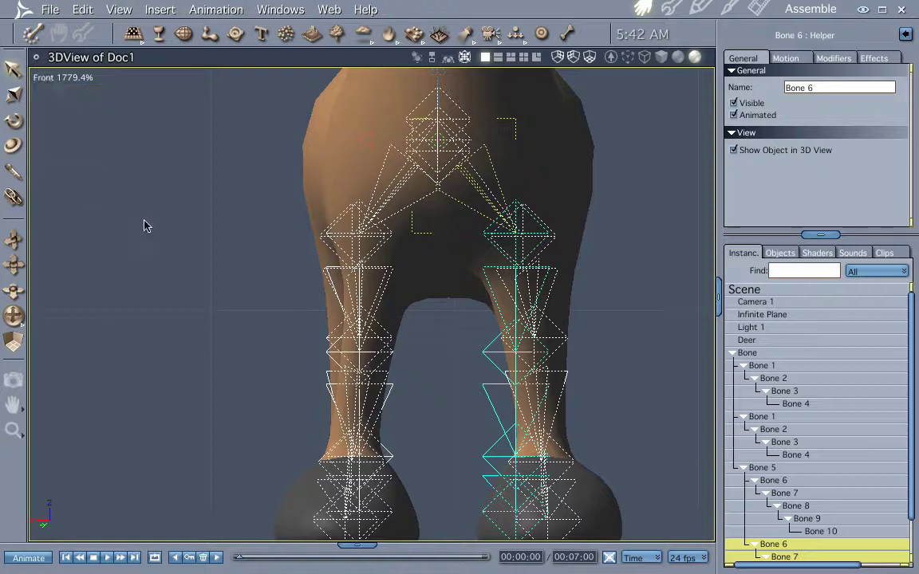
pyautogui.hotkey('ctrl', 'alt', '4')
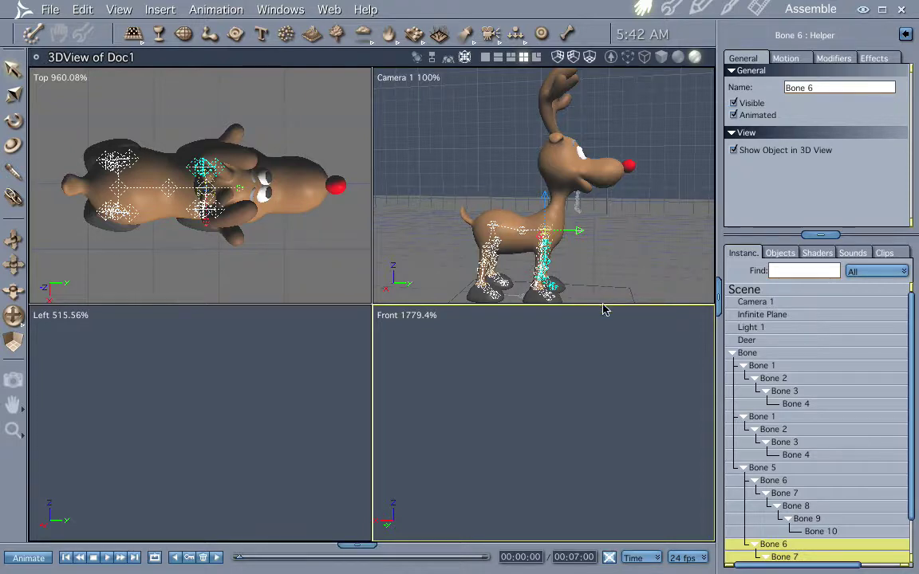
pyautogui.click(732, 355)
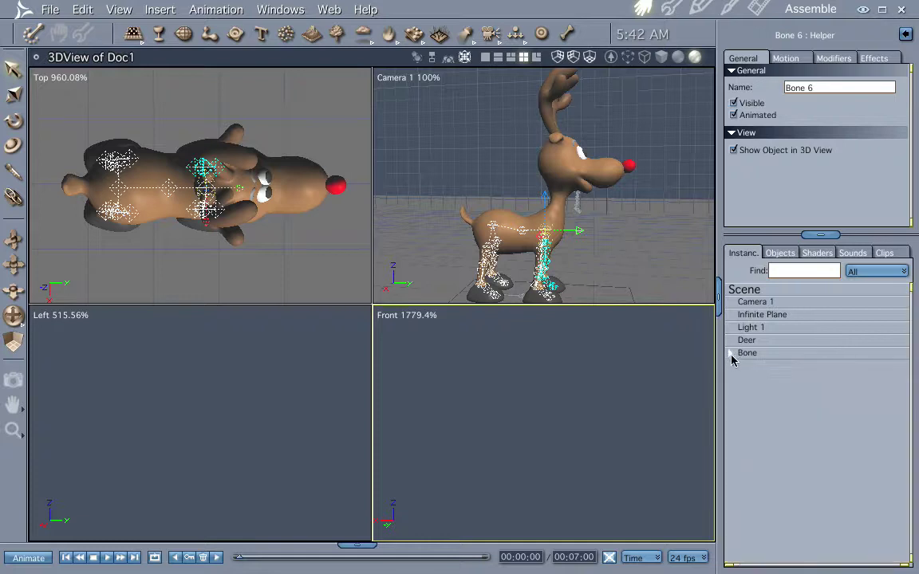
pyautogui.click(757, 354)
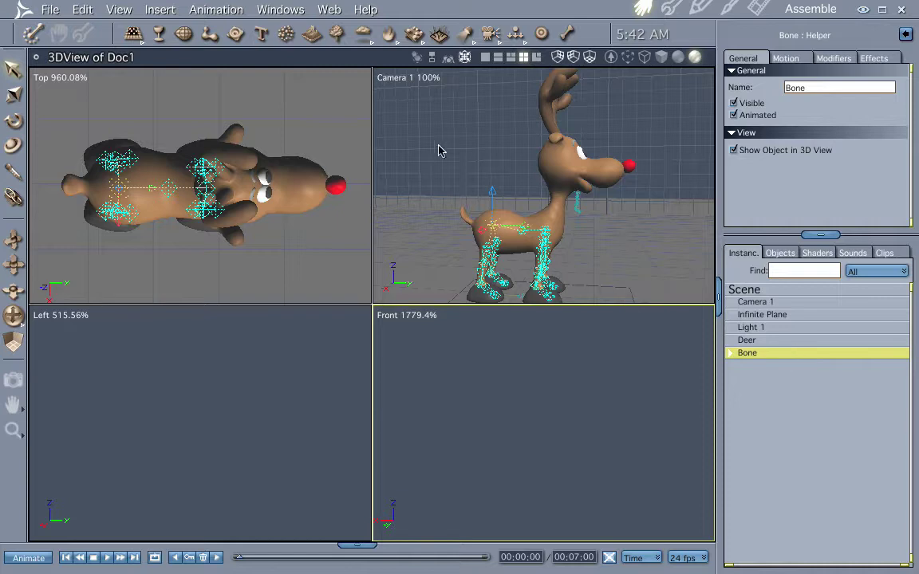
# Show only the Camera 1 view and turn it to a three-quarter front view framing the deer.
pyautogui.click(451, 181)
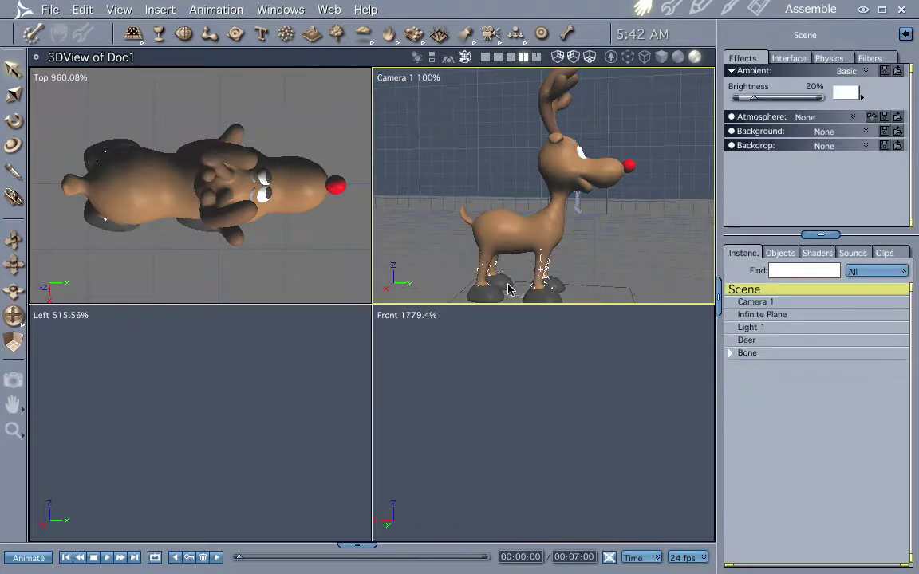
pyautogui.hotkey('ctrl', '0')
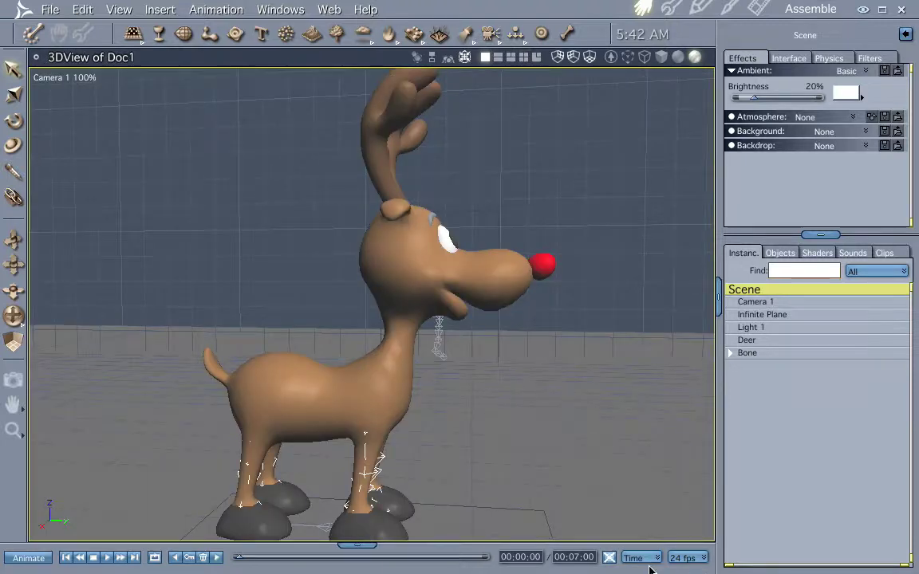
pyautogui.moveTo(642, 435); pyautogui.dragTo(575, 409, button='middle')
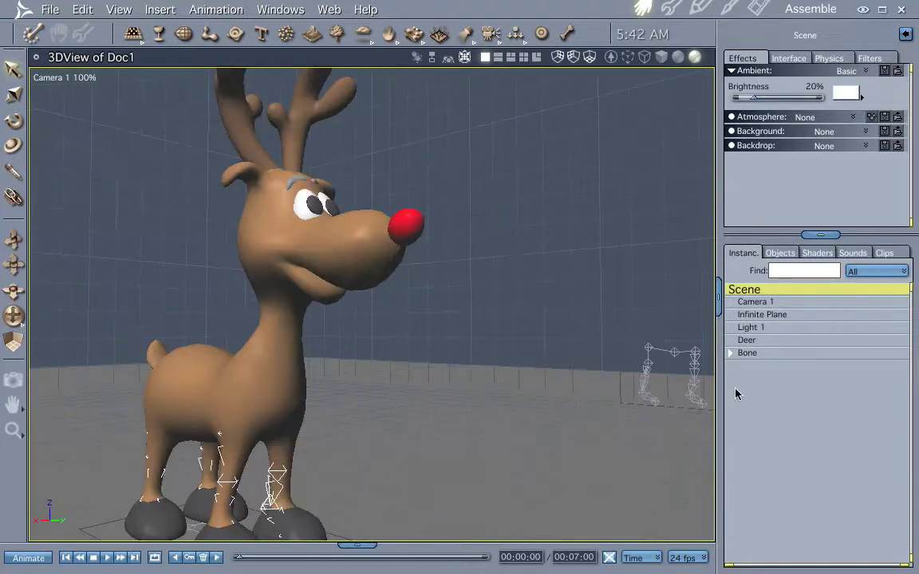
pyautogui.click(749, 339)
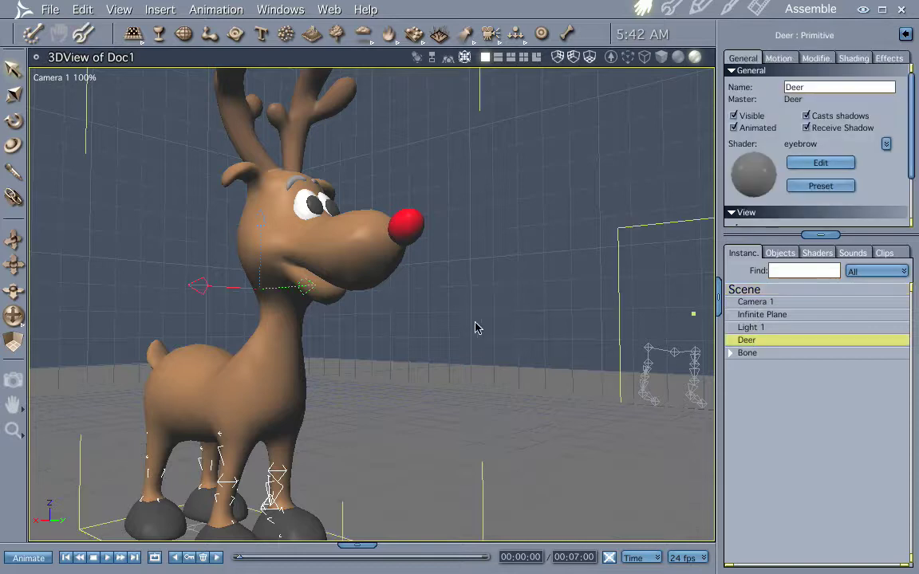
pyautogui.moveTo(471, 327); pyautogui.dragTo(535, 317, button='middle')
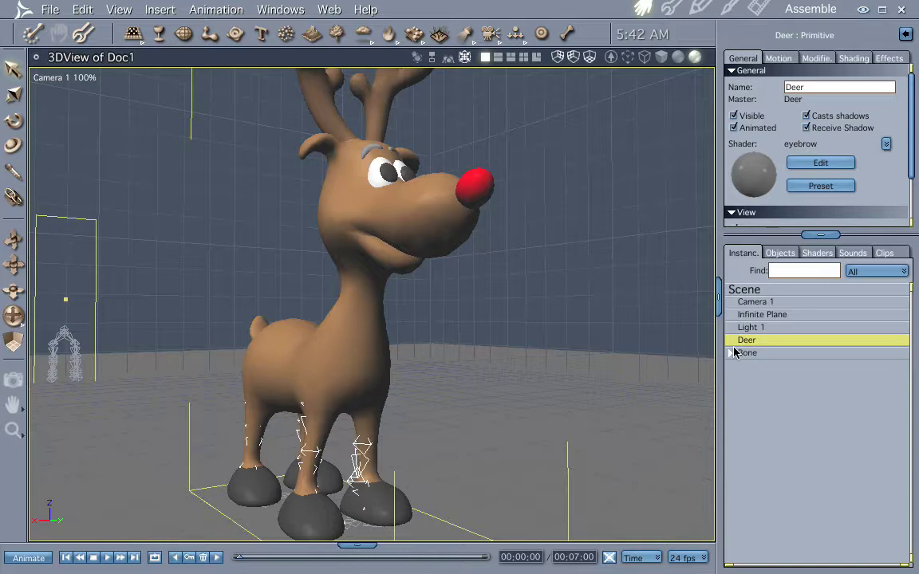
pyautogui.press('0')
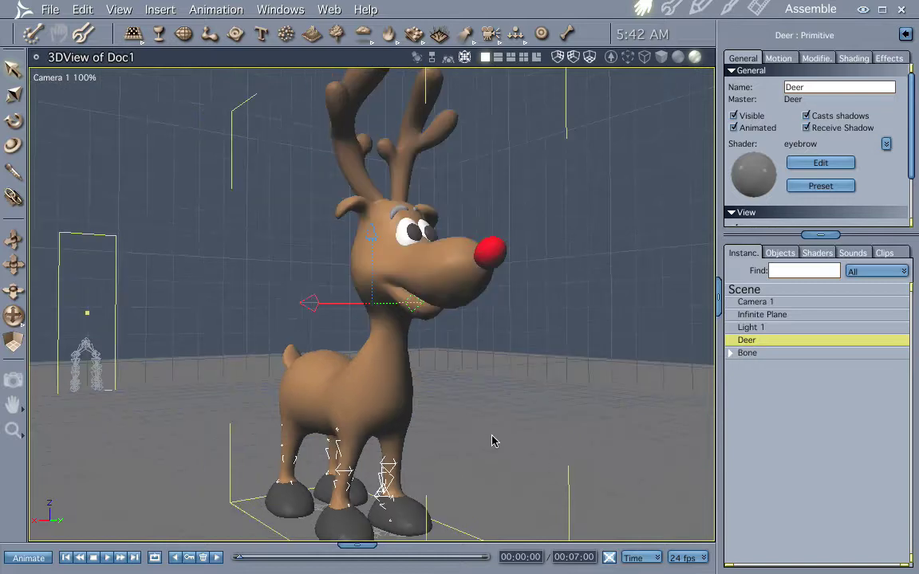
# Attach the skeleton to the model with both Bone and Deer selected, leaving the only-attach-selected-objects option off.
pyautogui.click(760, 354)
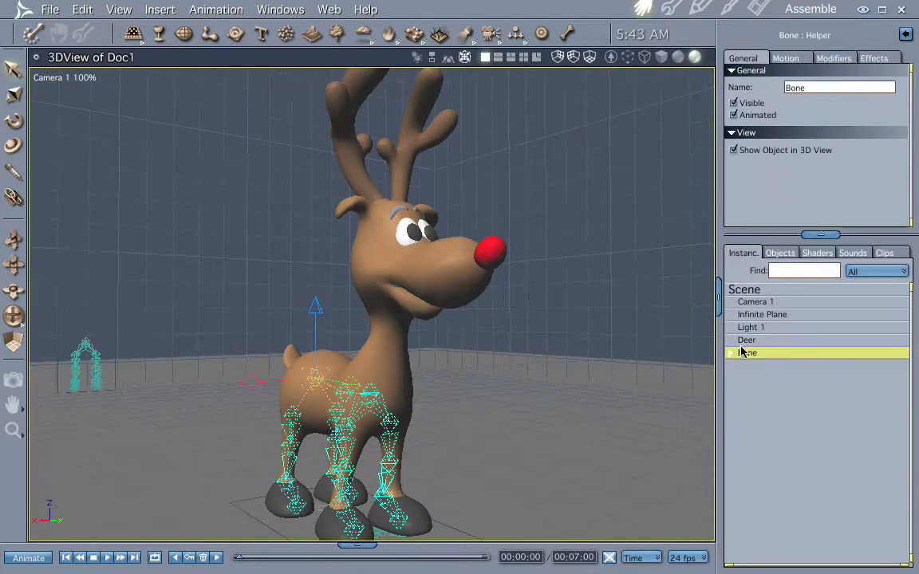
pyautogui.click(210, 12)
pyautogui.click(211, 11)
pyautogui.keyDown('shift'); pyautogui.click(748, 341); pyautogui.keyUp('shift')
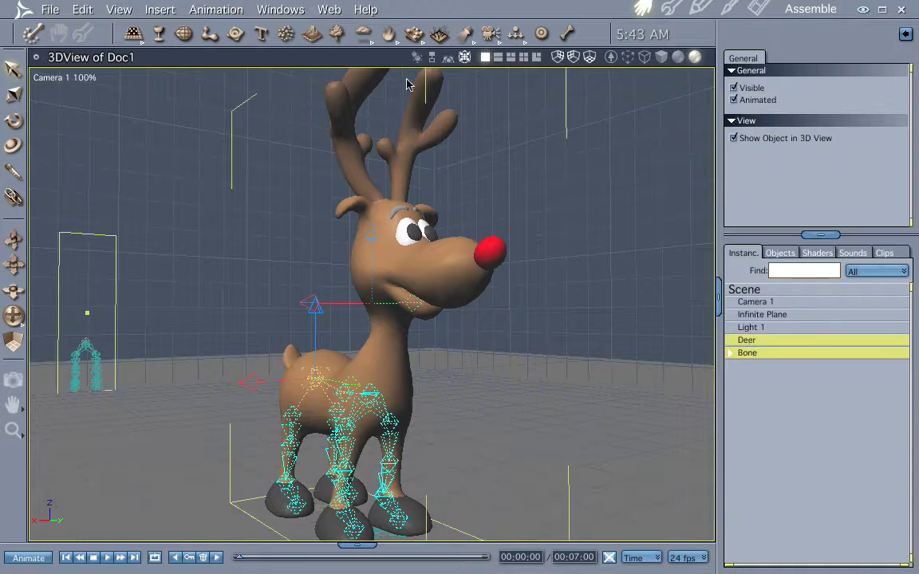
pyautogui.click(233, 10)
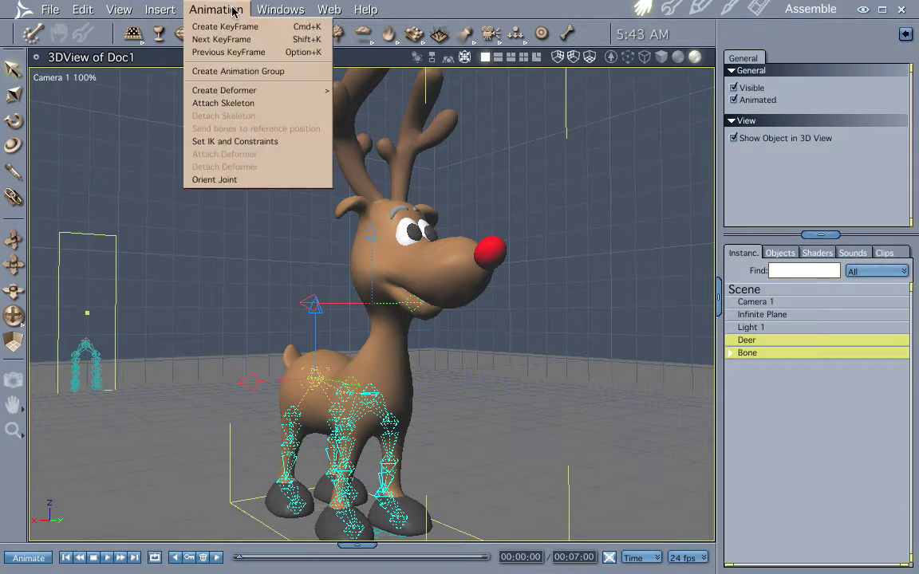
pyautogui.click(219, 105)
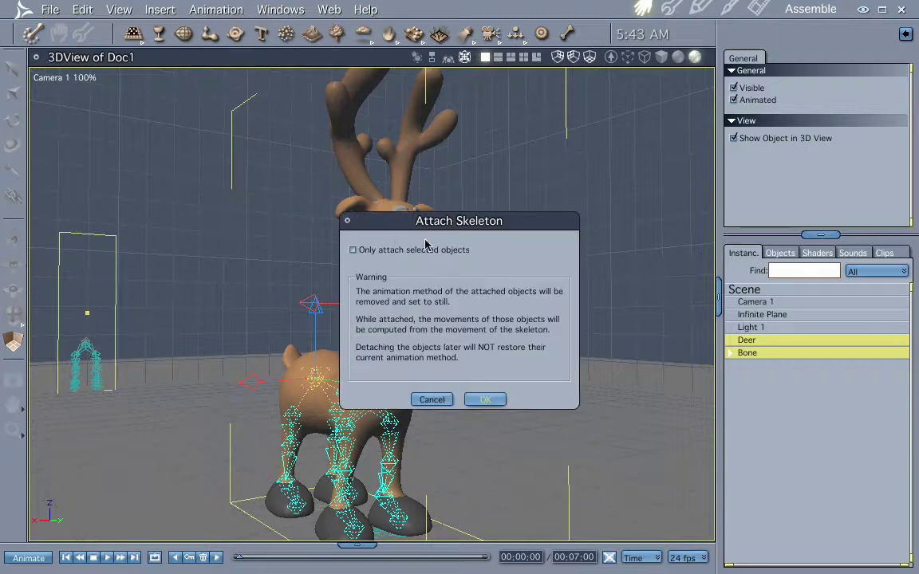
pyautogui.click(484, 400)
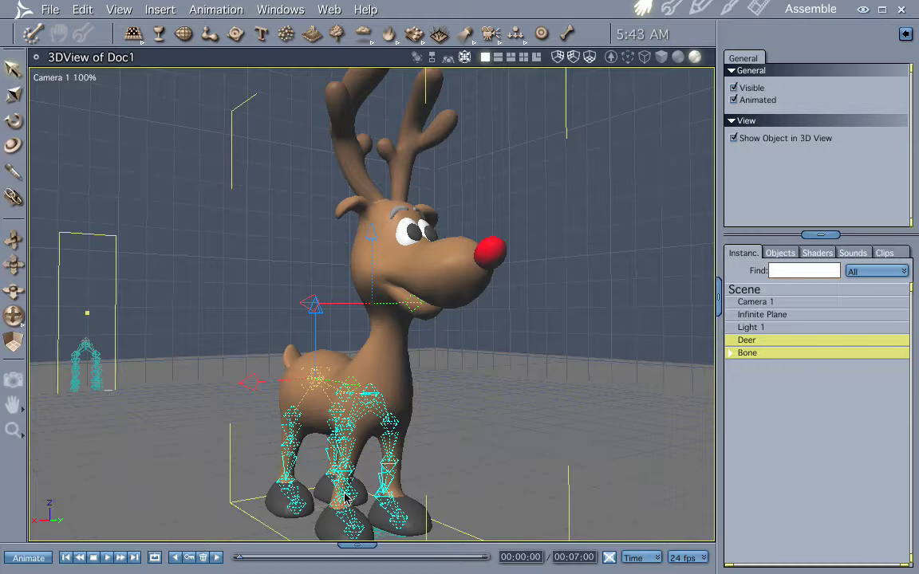
# Expand the Bone hierarchy and rotate Bone 1 of the first rear leg chain to swing that leg backward.
pyautogui.click(732, 353)
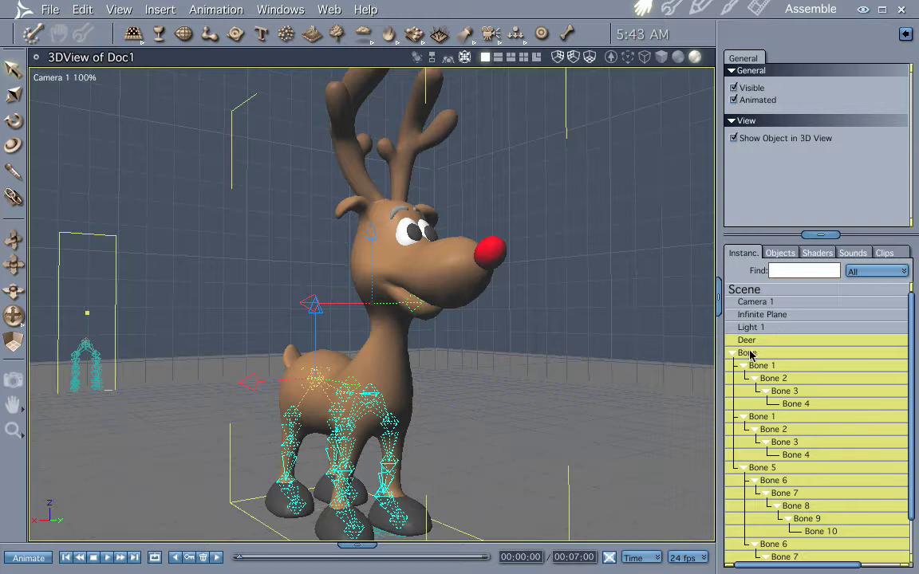
pyautogui.click(764, 330)
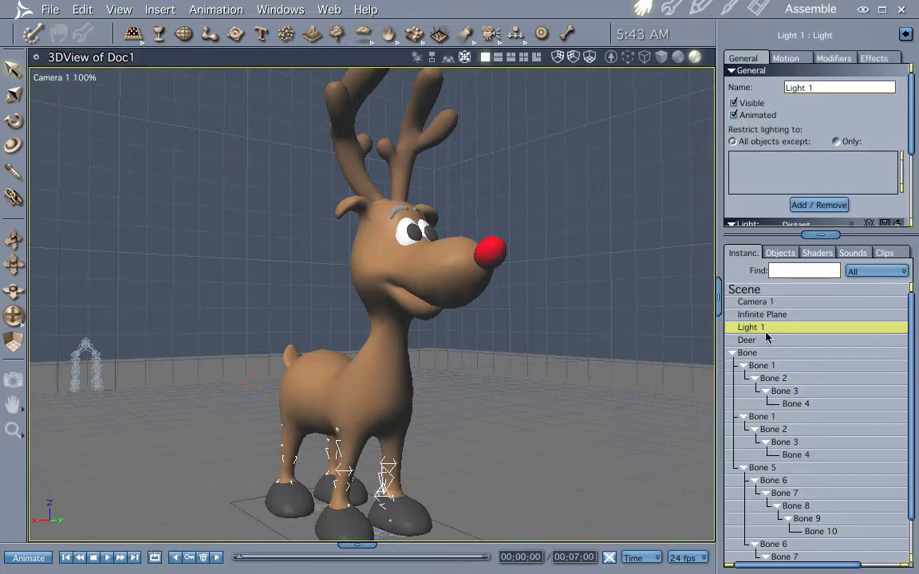
pyautogui.click(758, 354)
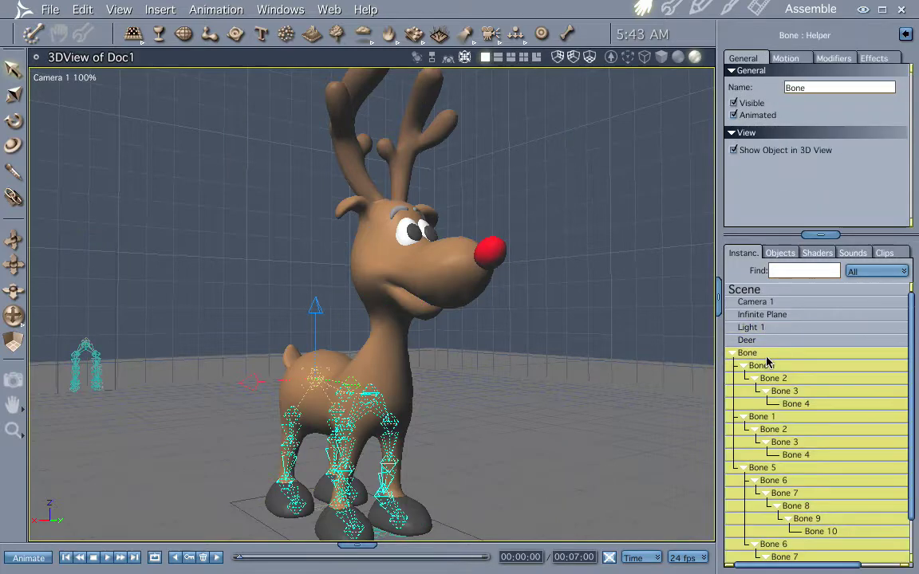
pyautogui.click(291, 415)
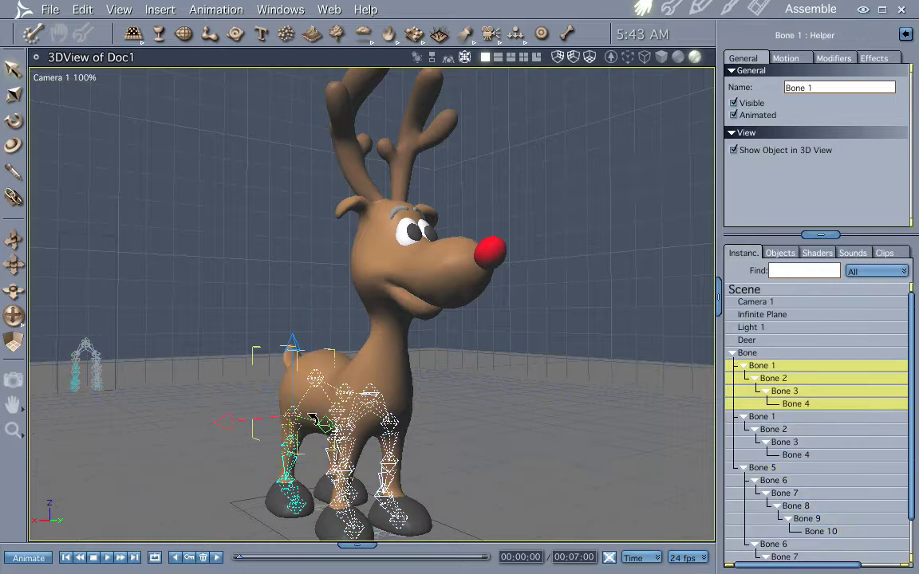
pyautogui.moveTo(313, 350); pyautogui.dragTo(290, 329)
pyautogui.press('t')
# Rotate Bone 8 and Bone 7 of the duplicated front leg chain to swing that leg and hoof forward.
pyautogui.click(392, 465)
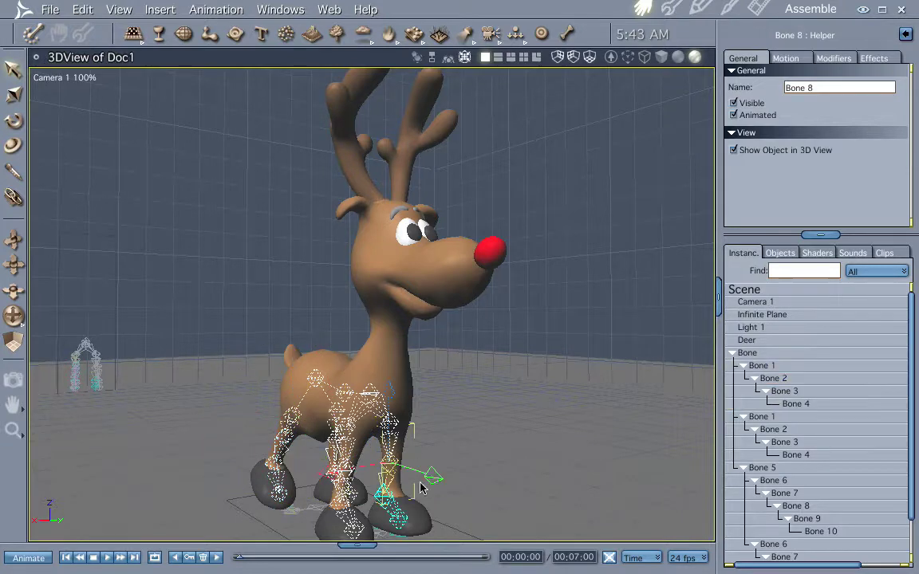
pyautogui.press('r')
pyautogui.moveTo(436, 428); pyautogui.dragTo(421, 408)
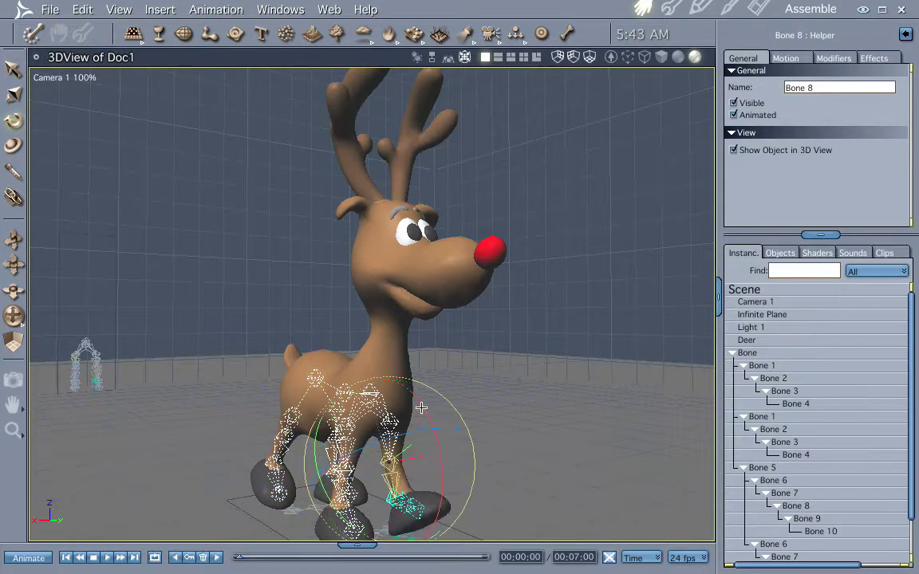
pyautogui.press('t')
pyautogui.click(396, 424)
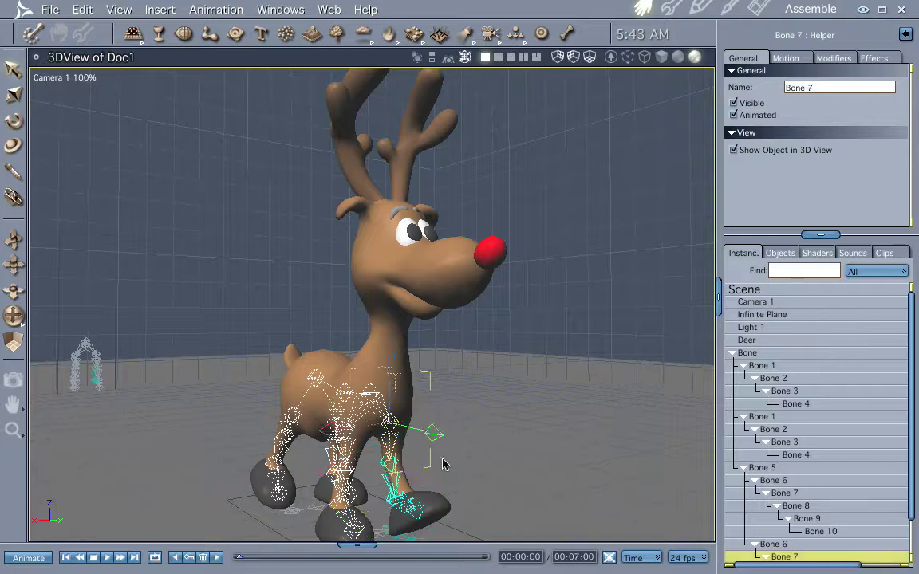
pyautogui.press('r')
pyautogui.moveTo(436, 387); pyautogui.dragTo(425, 359)
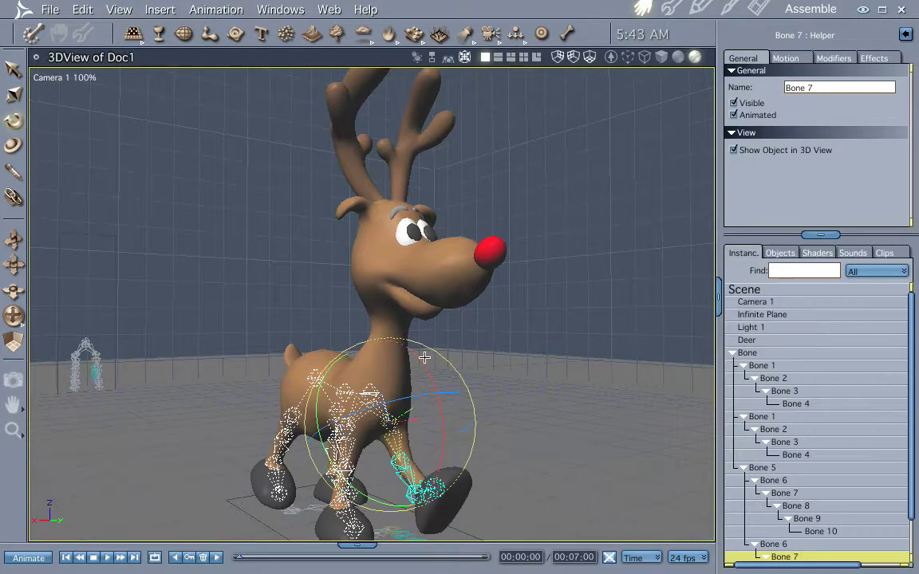
pyautogui.press('t')
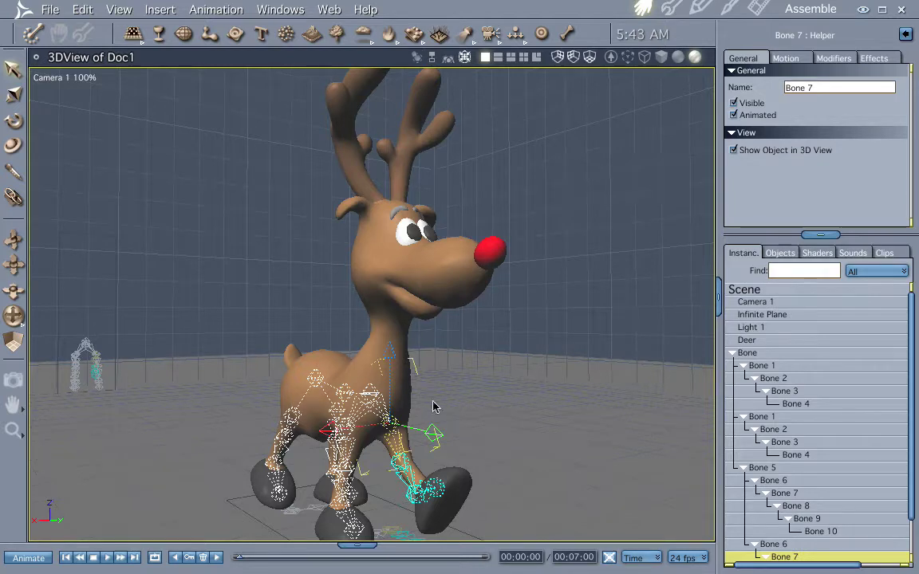
# Rotate Bone 2 of the first rear leg chain to bend the lower leg up and backward.
pyautogui.click(281, 439)
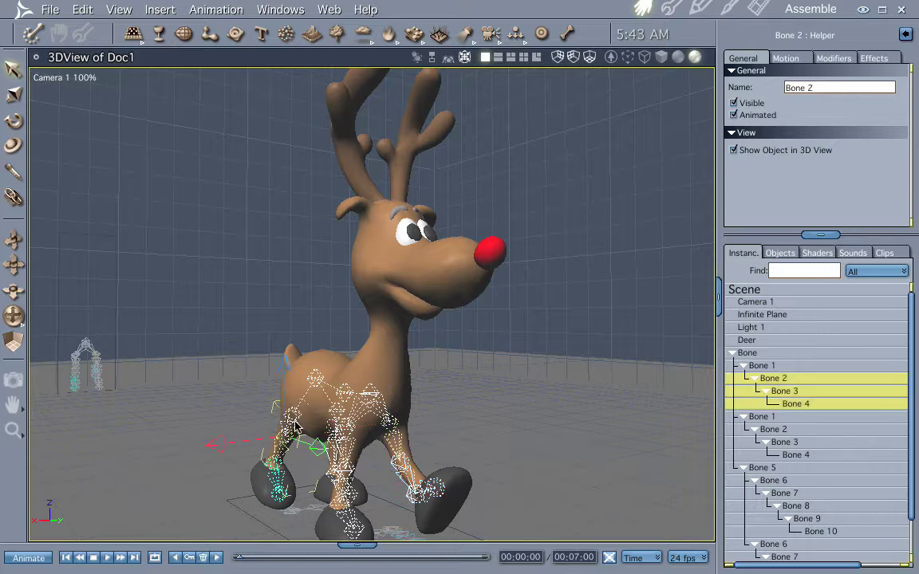
pyautogui.press('r')
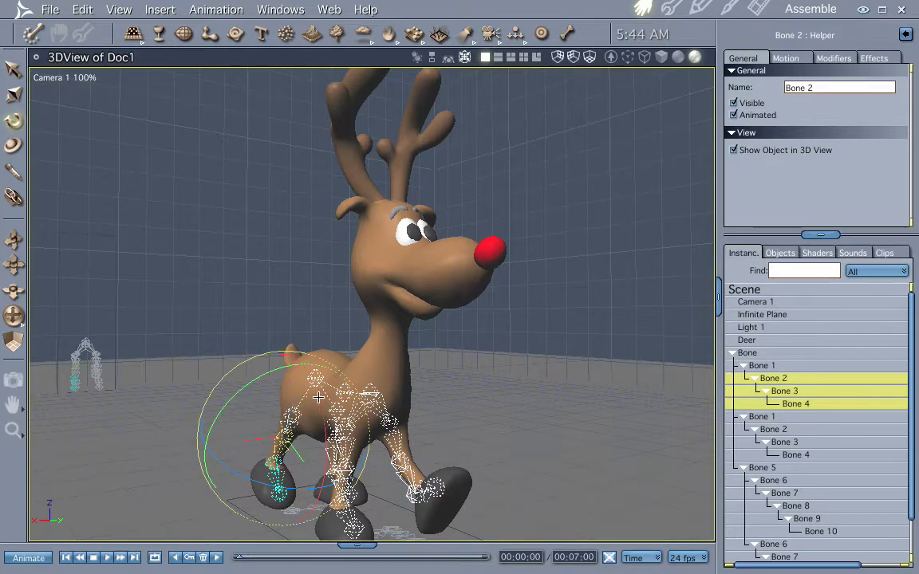
pyautogui.moveTo(318, 396); pyautogui.dragTo(355, 449)
pyautogui.press('t')
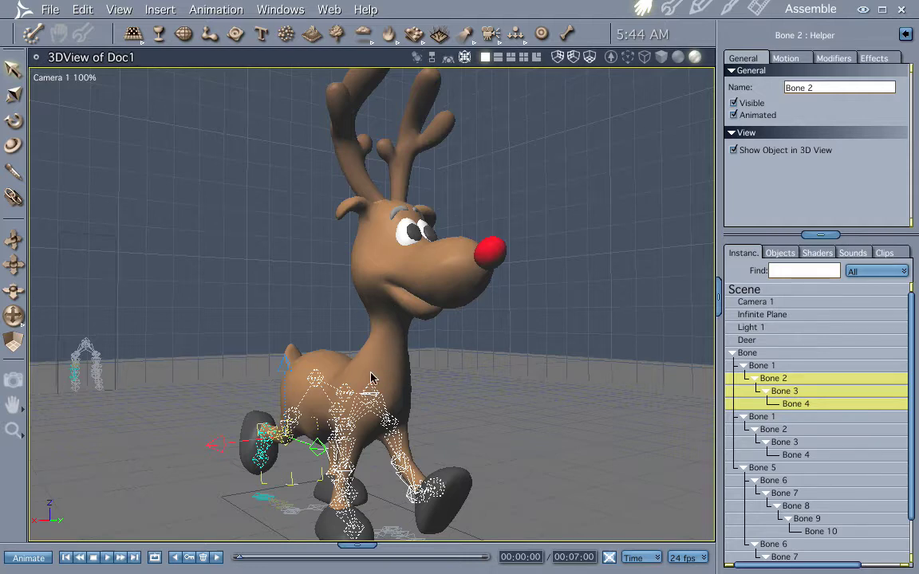
# Reframe the posed deer from slightly above in Camera 1, render the scene and enlarge the render view.
pyautogui.moveTo(420, 370); pyautogui.dragTo(341, 343, button='middle')
pyautogui.moveTo(341, 343)
pyautogui.mouseDown()
pyautogui.moveTo(388, 339)
pyautogui.moveTo(432, 404)
pyautogui.moveTo(394, 367)
pyautogui.moveTo(489, 353)
pyautogui.mouseUp()
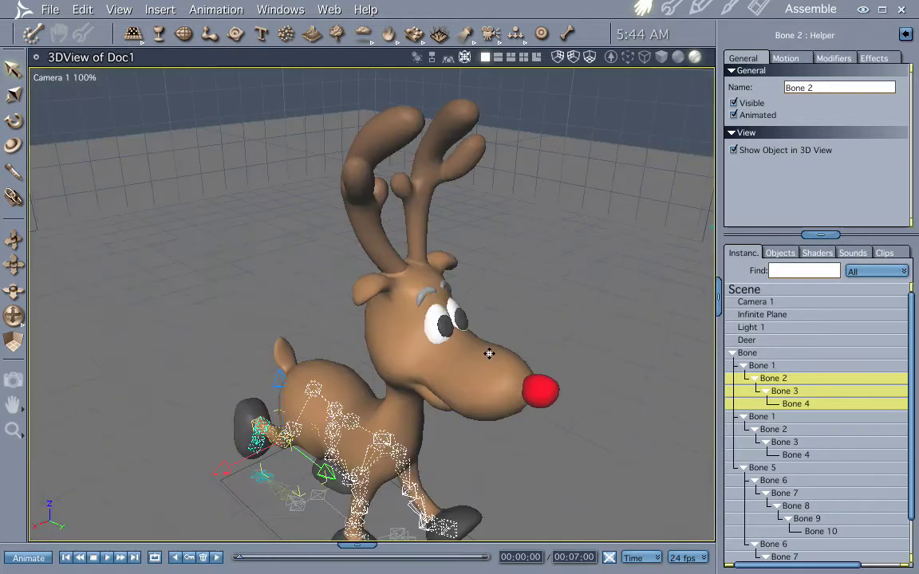
pyautogui.moveTo(488, 255); pyautogui.dragTo(480, 240)
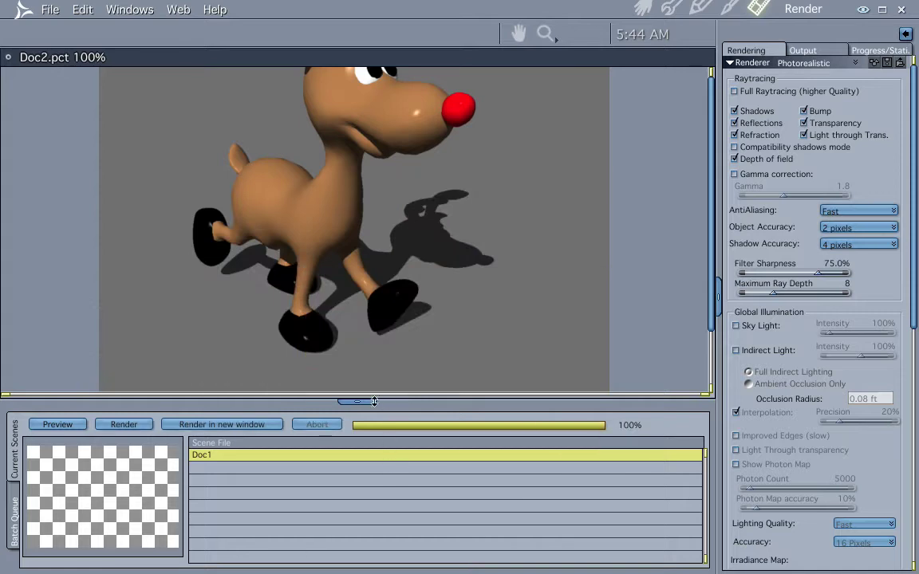
pyautogui.click(357, 401)
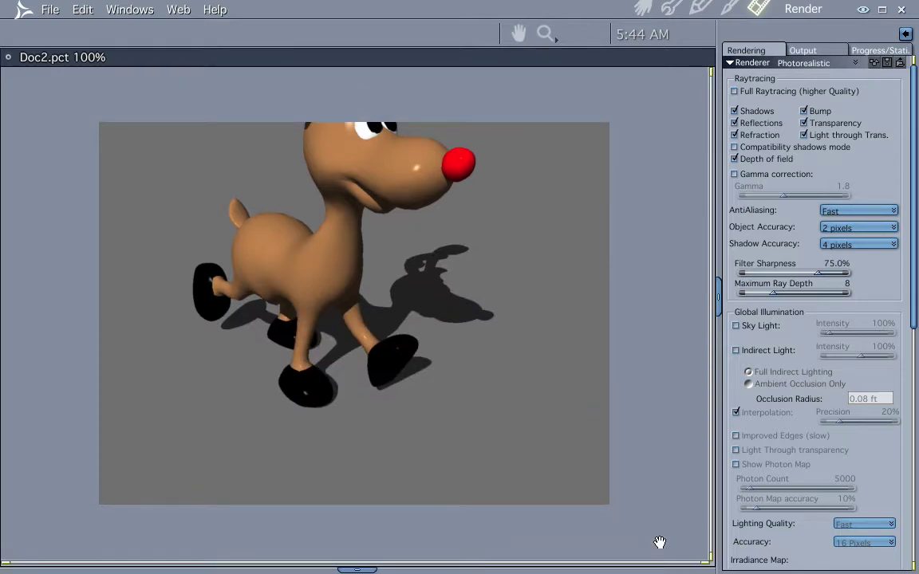